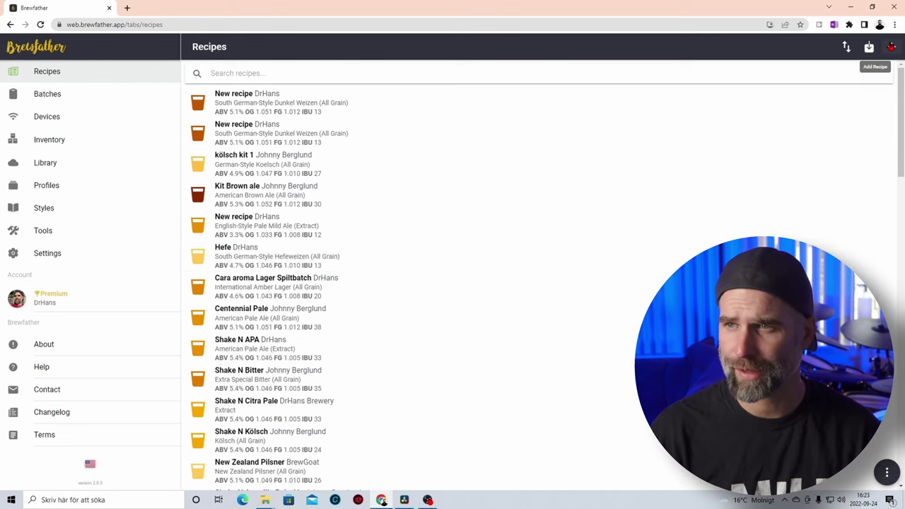
- Create a new recipe and name it "Dunkel Weizen"
{"action": "left_click", "coordinate": [891, 47]}
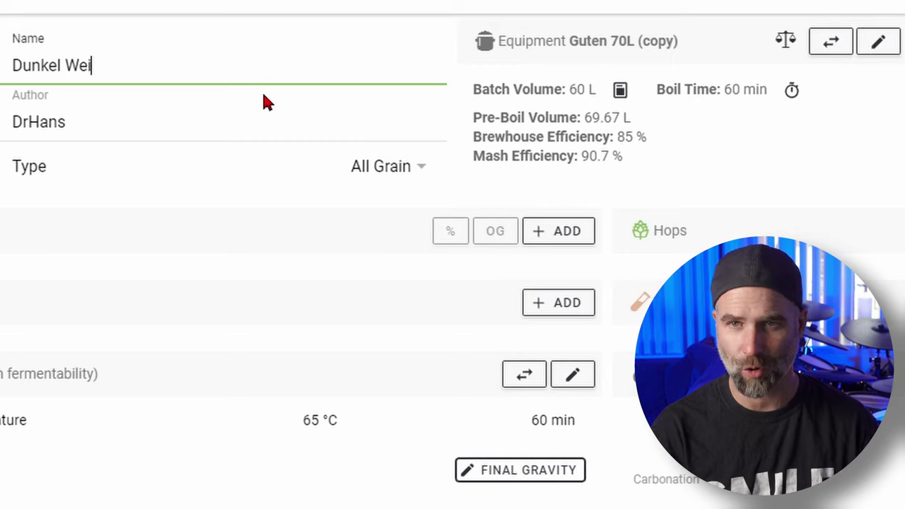
{"action": "type", "text": "zn"}
{"action": "key", "text": "BackSpace"}
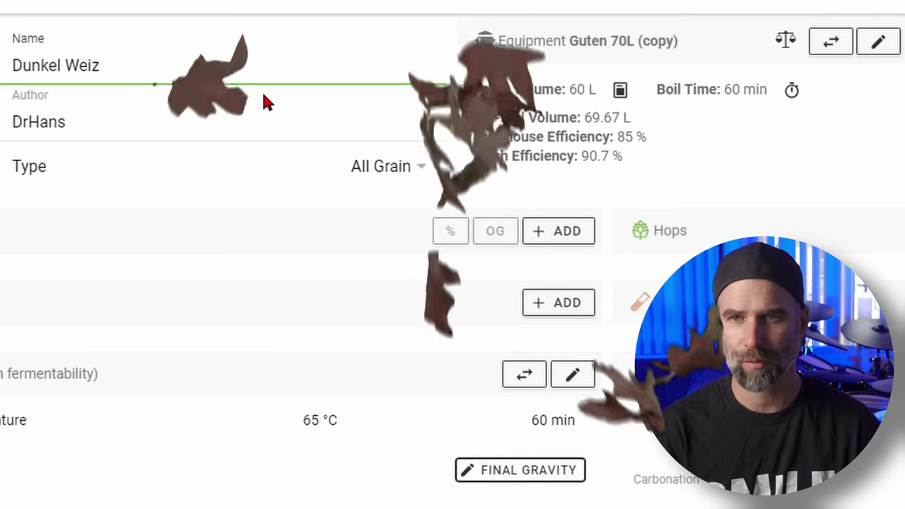
{"action": "type", "text": "en"}
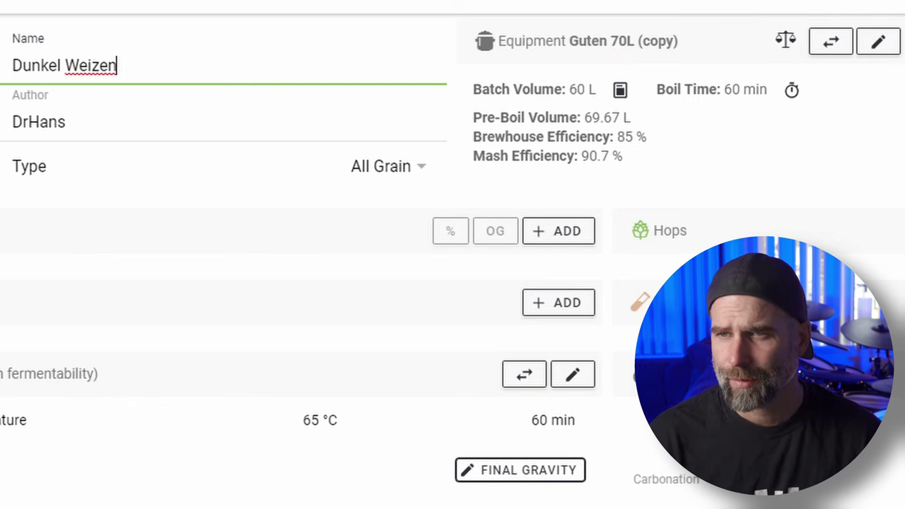
- Set the boil-off to 2 L/hour and the brewhouse efficiency to 78% in the recipe's Guten 70L (copy) equipment profile
{"action": "left_click", "coordinate": [838, 44]}
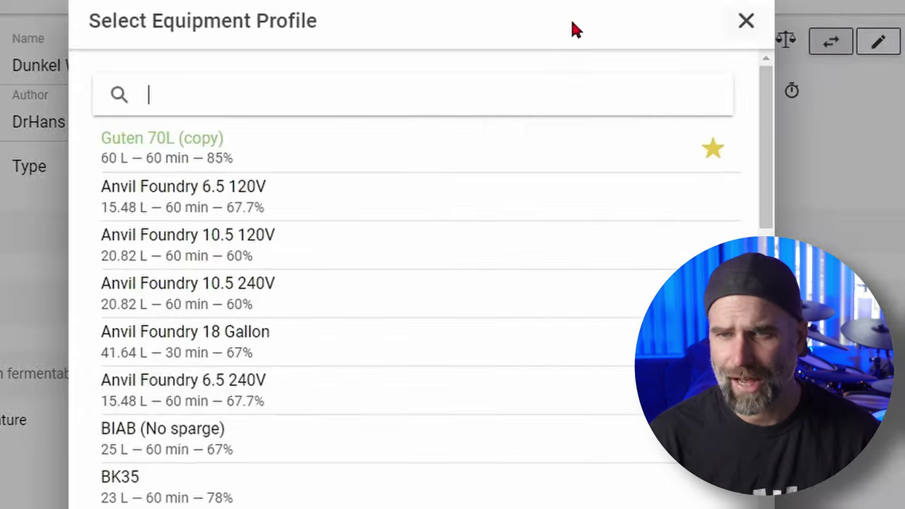
{"action": "left_click", "coordinate": [747, 23]}
{"action": "left_click", "coordinate": [877, 43]}
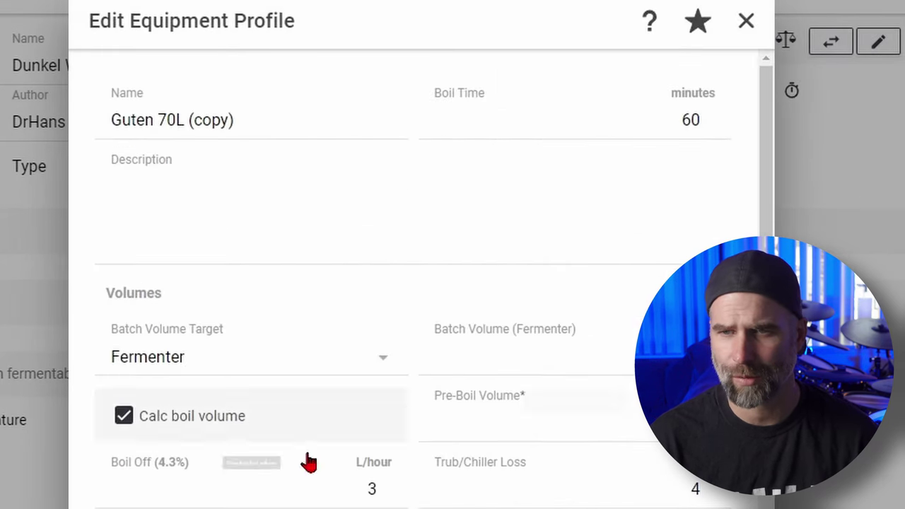
{"action": "scroll", "coordinate": [481, 404], "scroll_direction": "down", "scroll_amount": 3}
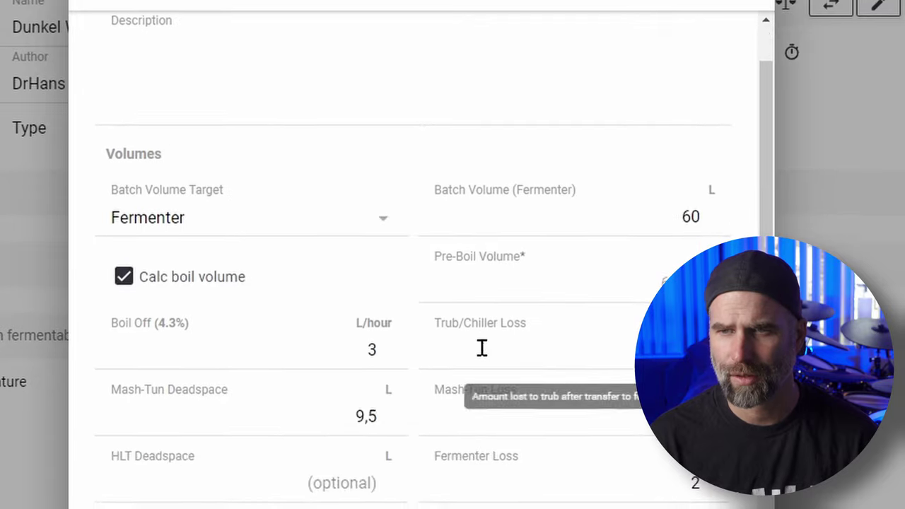
{"action": "scroll", "coordinate": [482, 348], "scroll_direction": "up", "scroll_amount": 2}
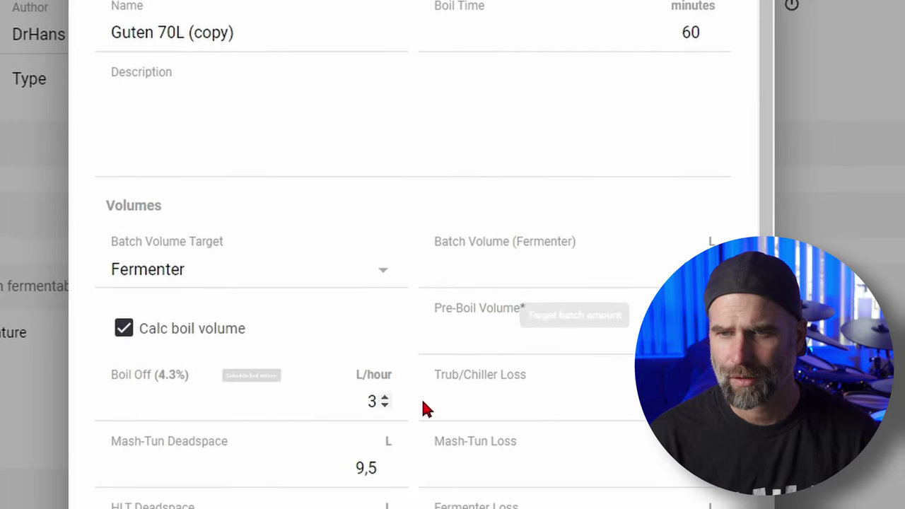
{"action": "double_click", "coordinate": [370, 400]}
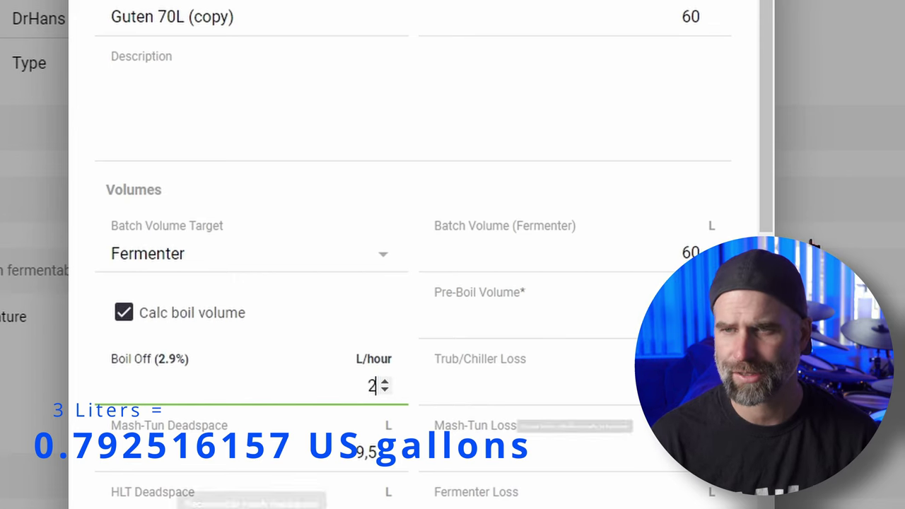
{"action": "scroll", "coordinate": [772, 79], "scroll_direction": "down", "scroll_amount": 1}
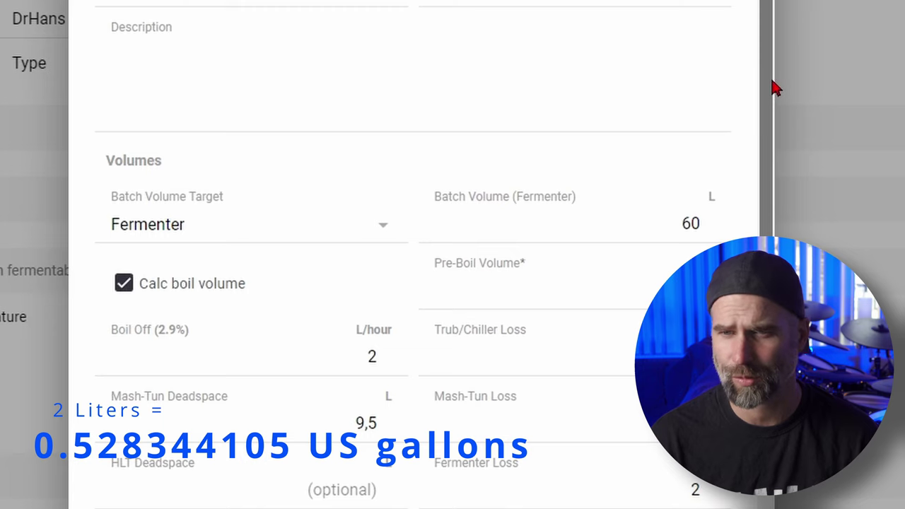
{"action": "scroll", "coordinate": [774, 86], "scroll_direction": "down", "scroll_amount": 1}
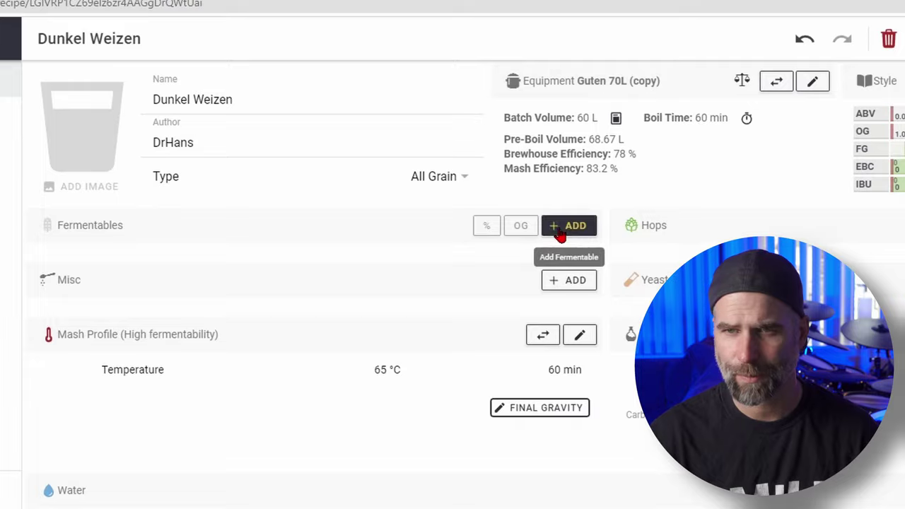
- Add 1 kg of Avangard Wheat Malt and 1 kg of Bairds Munich Malt to the recipe's fermentables
{"action": "left_click", "coordinate": [558, 226]}
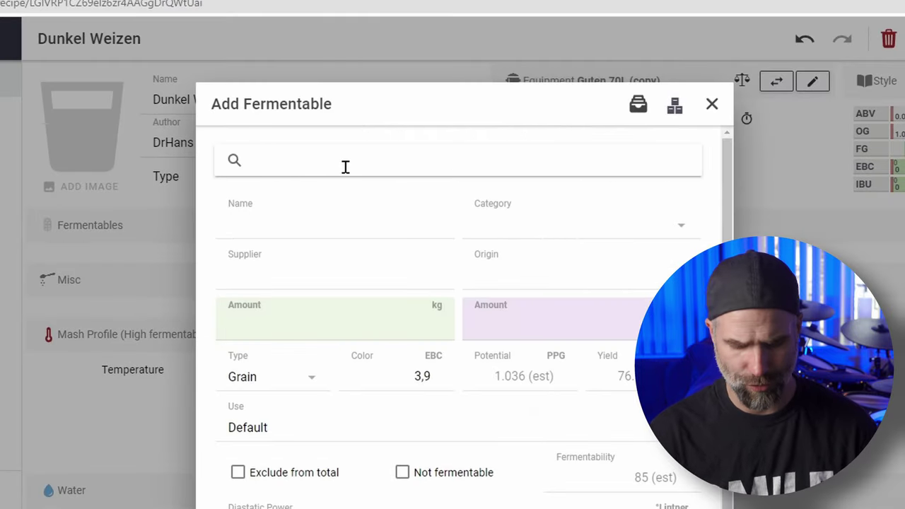
{"action": "type", "text": "wheat"}
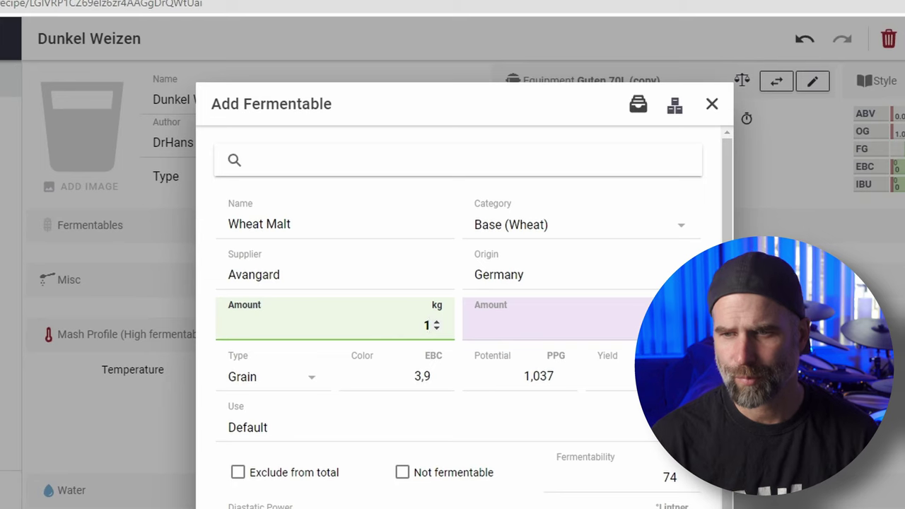
{"action": "key", "text": "Return"}
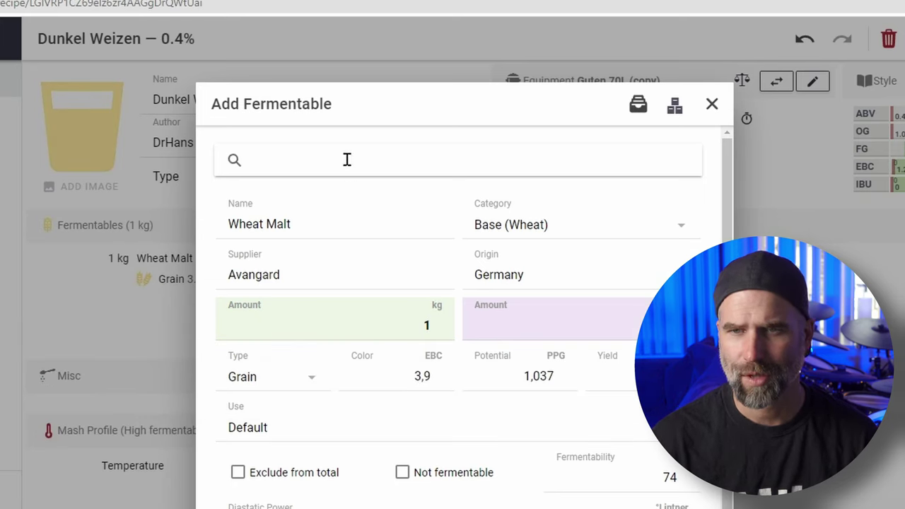
{"action": "type", "text": "munich"}
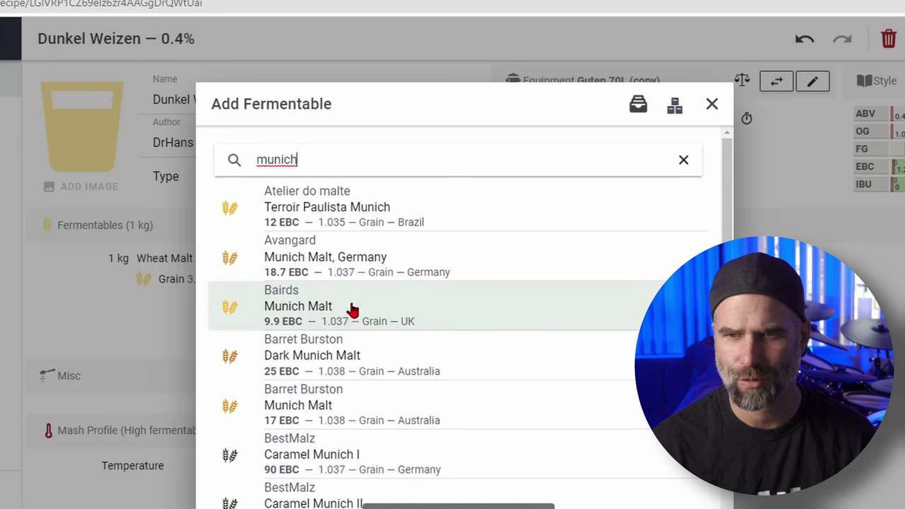
{"action": "left_click", "coordinate": [352, 310]}
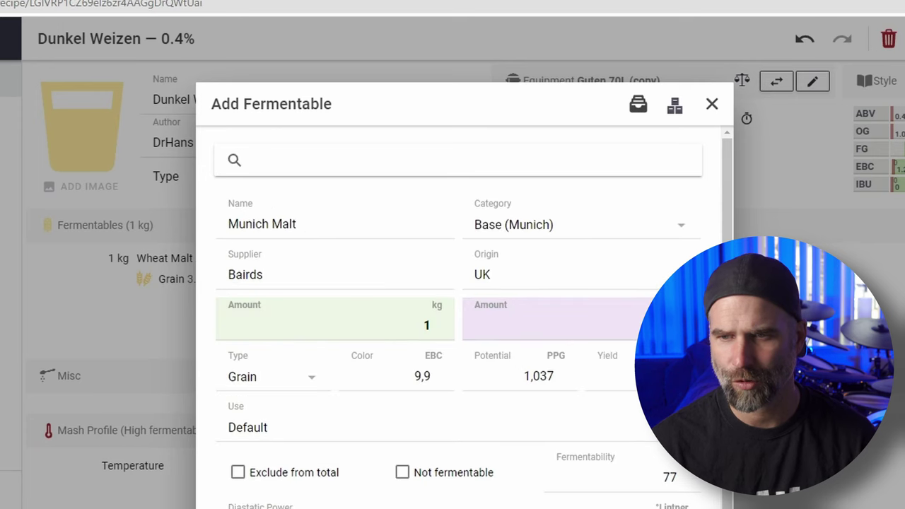
{"action": "key", "text": "Return"}
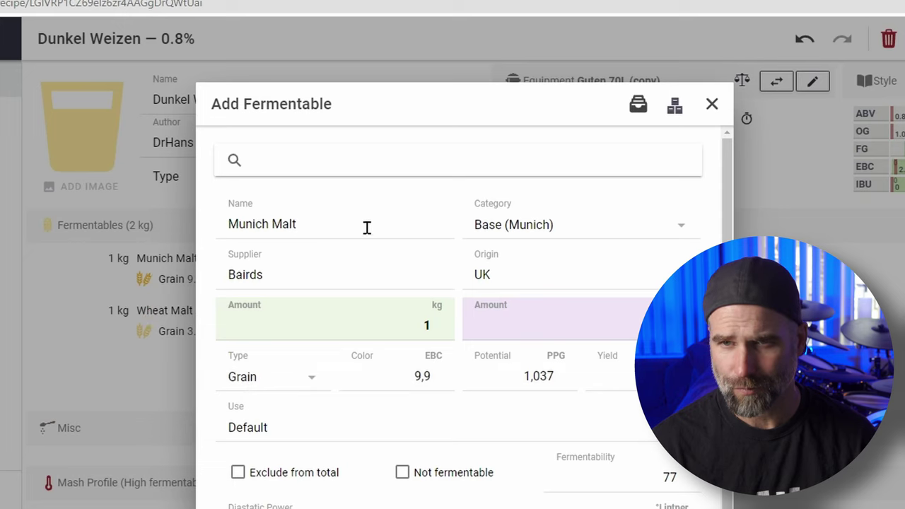
- Find Weyermann Caraaroma and add 1 kg of it to the fermentables
{"action": "left_click", "coordinate": [360, 162]}
{"action": "type", "text": "c"}
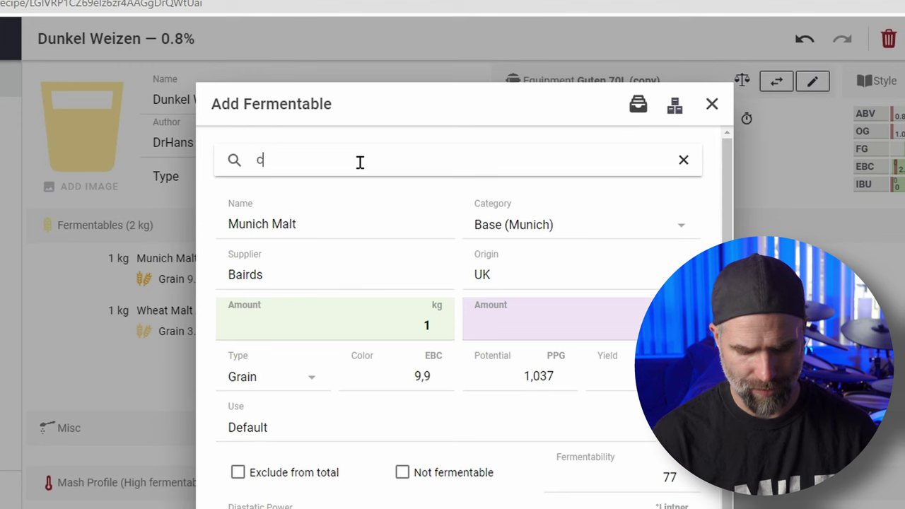
{"action": "type", "text": "ararom"}
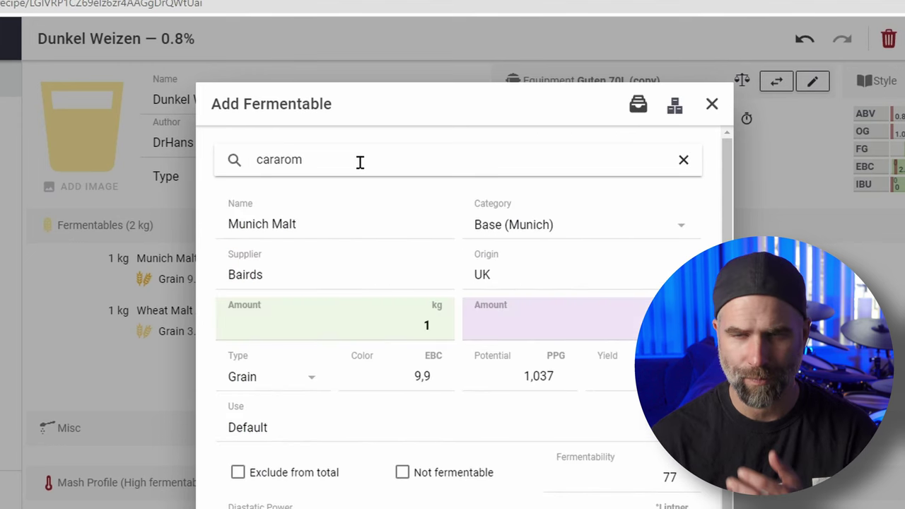
{"action": "key", "text": "BackSpace"}
{"action": "key", "text": "BackSpace"}
{"action": "type", "text": "at"}
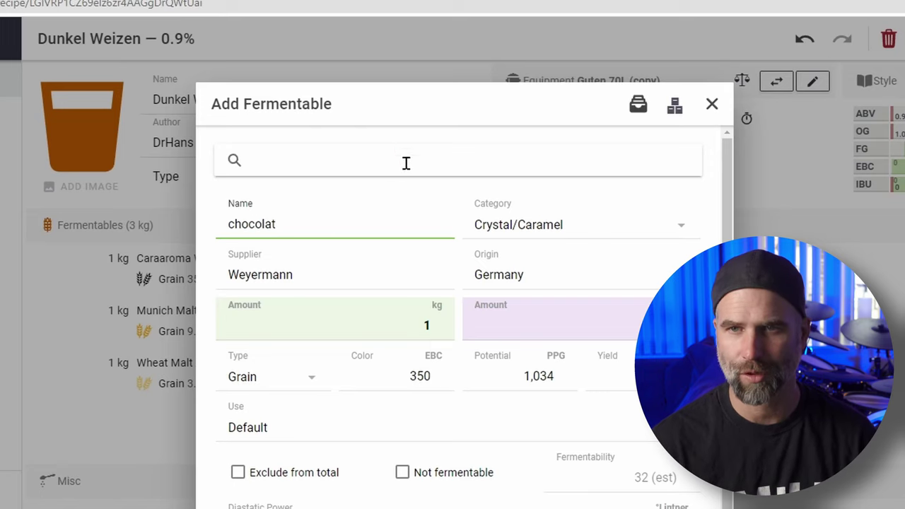
- Search for "chocolate wheat", add 1 kg of Proximity Malt Chocolate Wheat Malt, and finish adding fermentables
{"action": "type", "text": "chocol"}
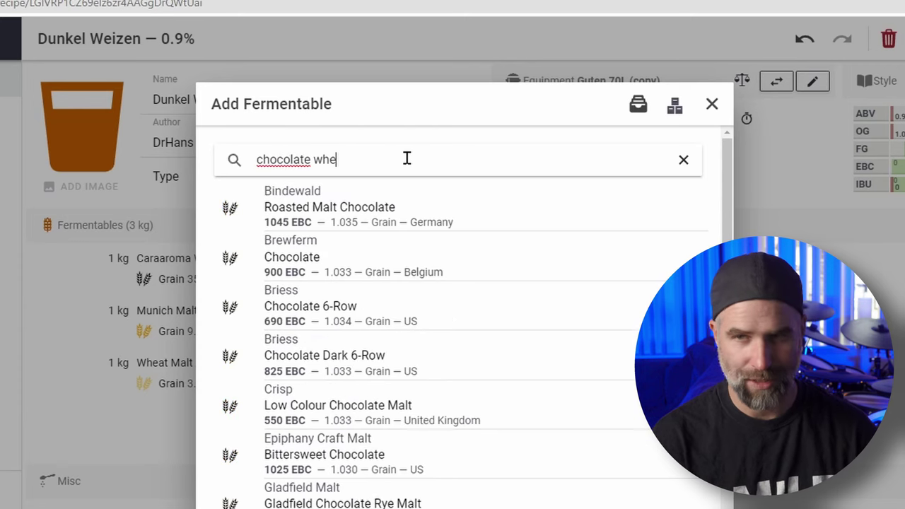
{"action": "type", "text": "at"}
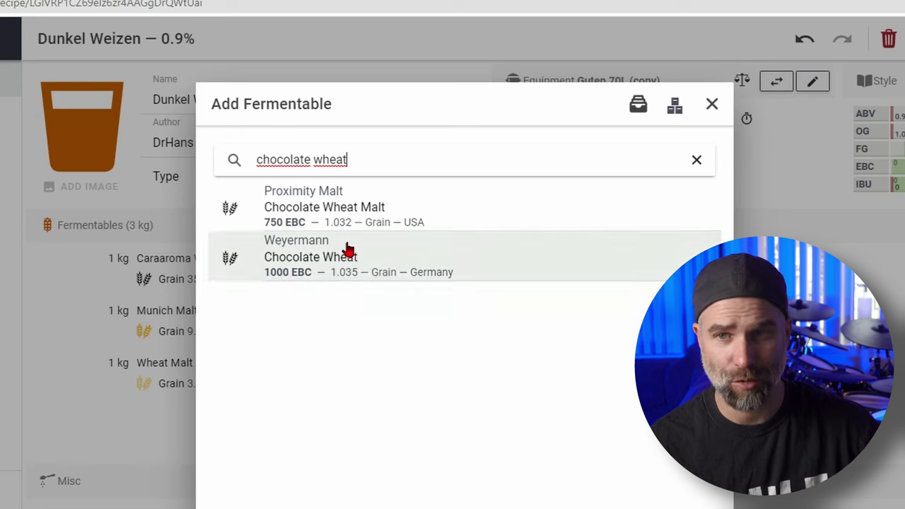
{"action": "left_click", "coordinate": [390, 215]}
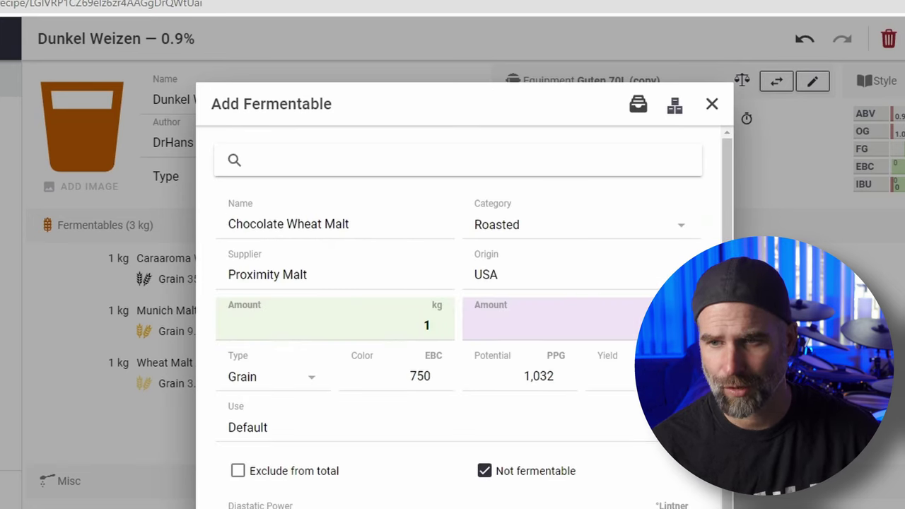
{"action": "left_click", "coordinate": [717, 104]}
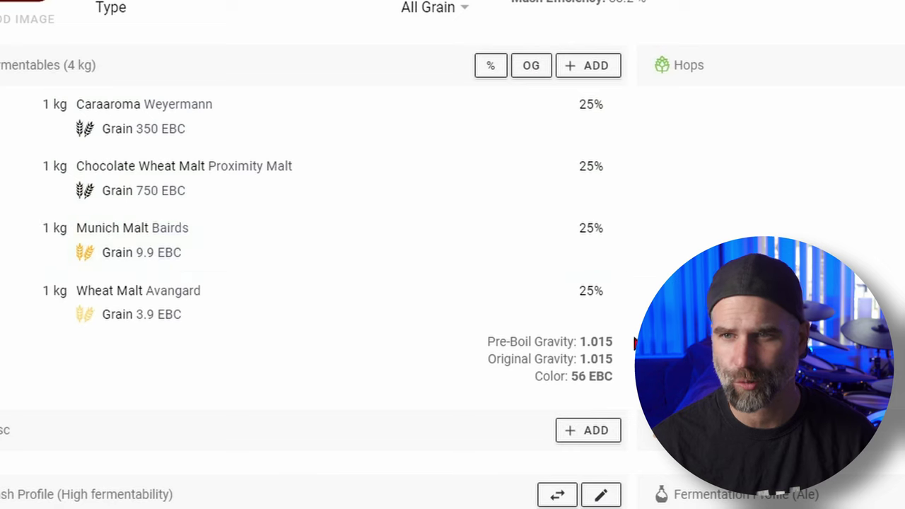
- Set the grain bill percentages of Caraaroma and Chocolate Wheat Malt to 2.5% each
{"action": "left_click", "coordinate": [495, 71]}
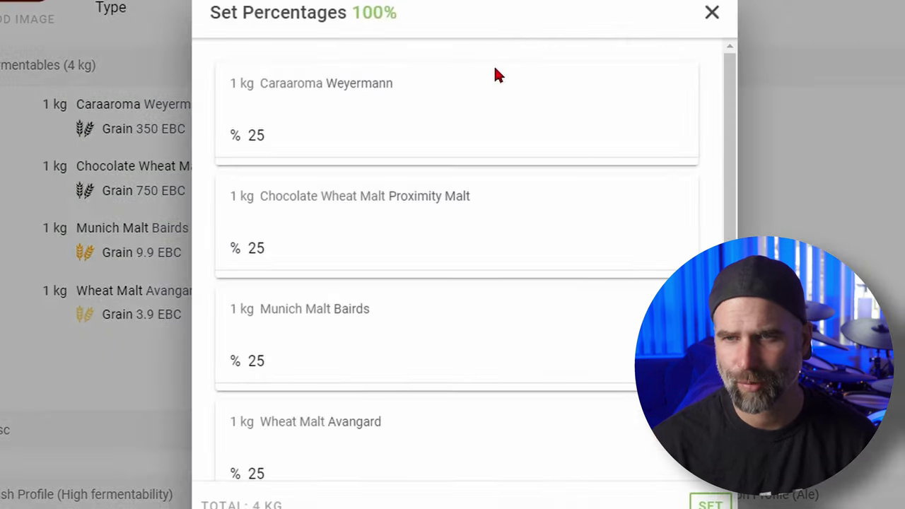
{"action": "double_click", "coordinate": [255, 136]}
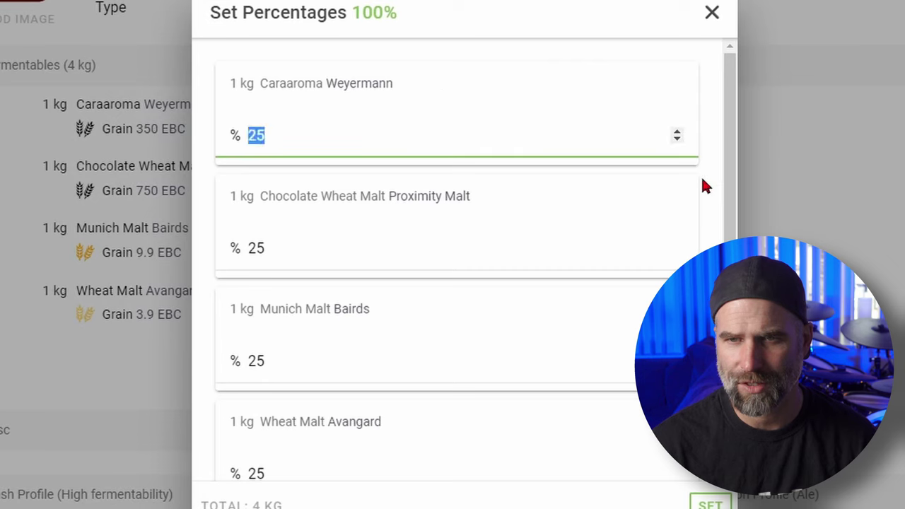
{"action": "type", "text": "2.5"}
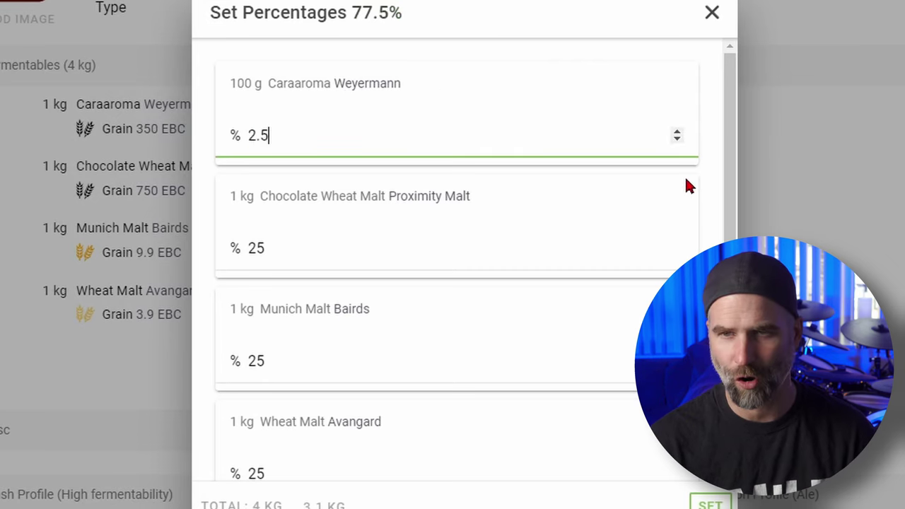
{"action": "left_click", "coordinate": [334, 248]}
{"action": "key", "text": "BackSpace"}
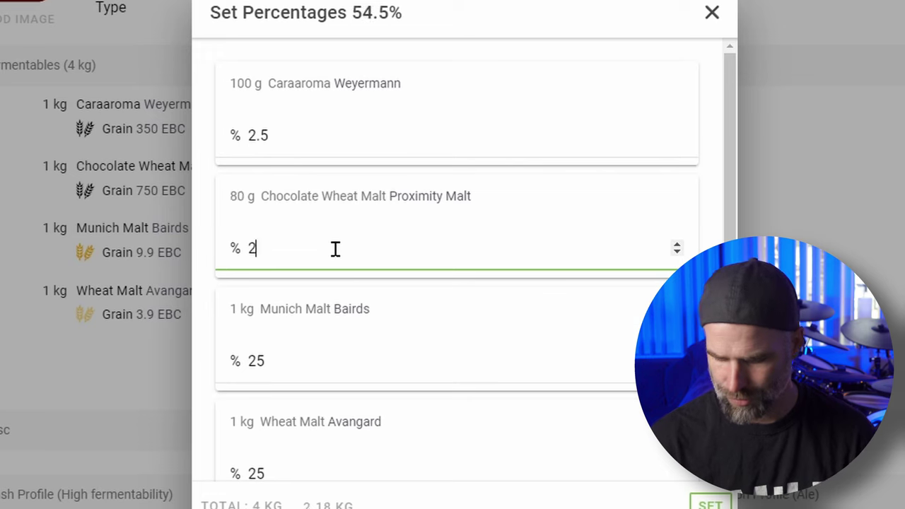
{"action": "type", "text": ".5"}
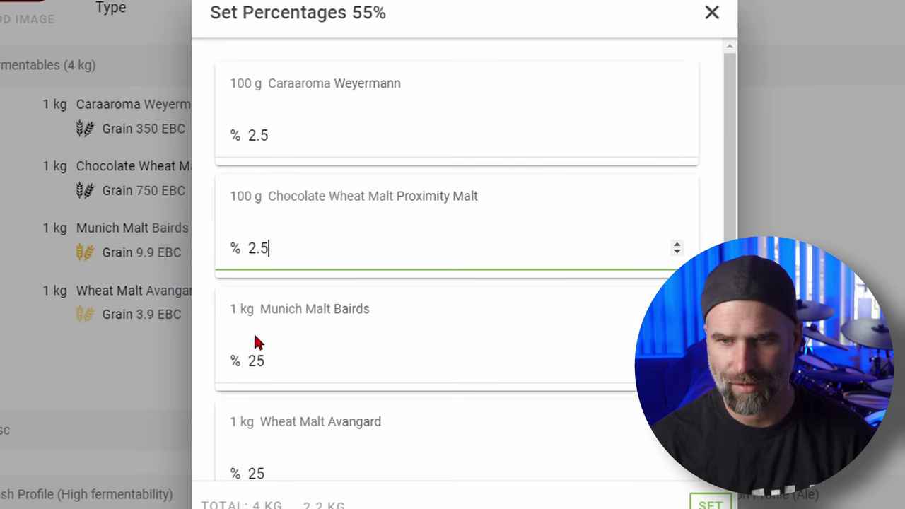
- Set the Munich Malt share to 45% and the Wheat Malt share to 50%, and apply the percentages
{"action": "double_click", "coordinate": [246, 351]}
{"action": "type", "text": "45"}
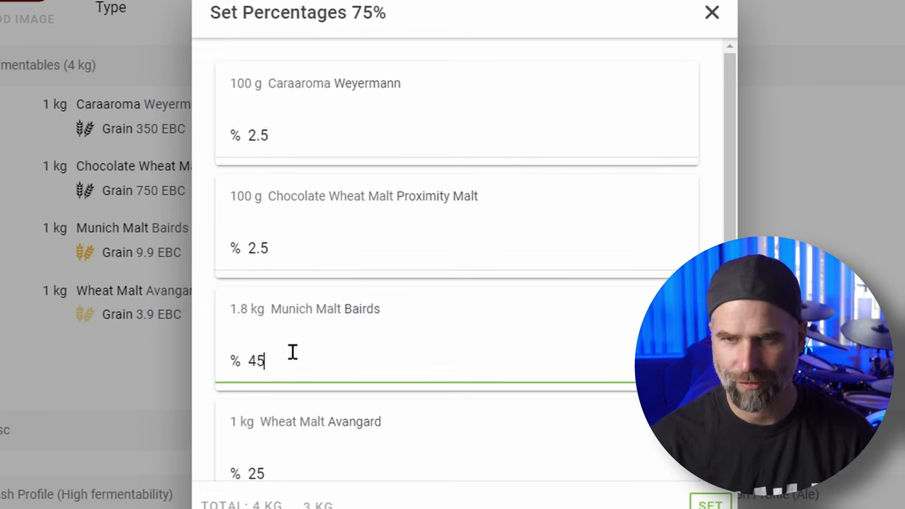
{"action": "scroll", "coordinate": [370, 347], "scroll_direction": "down", "scroll_amount": 1}
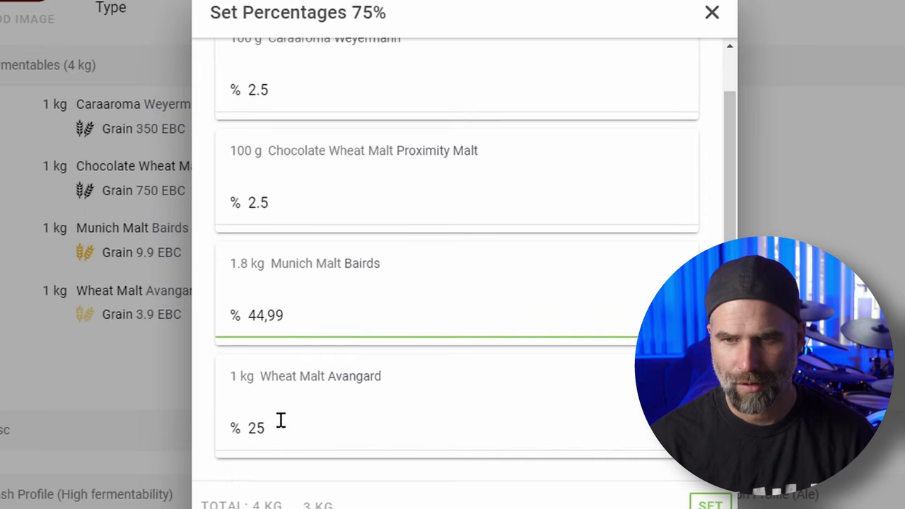
{"action": "scroll", "coordinate": [322, 319], "scroll_direction": "up", "scroll_amount": 1}
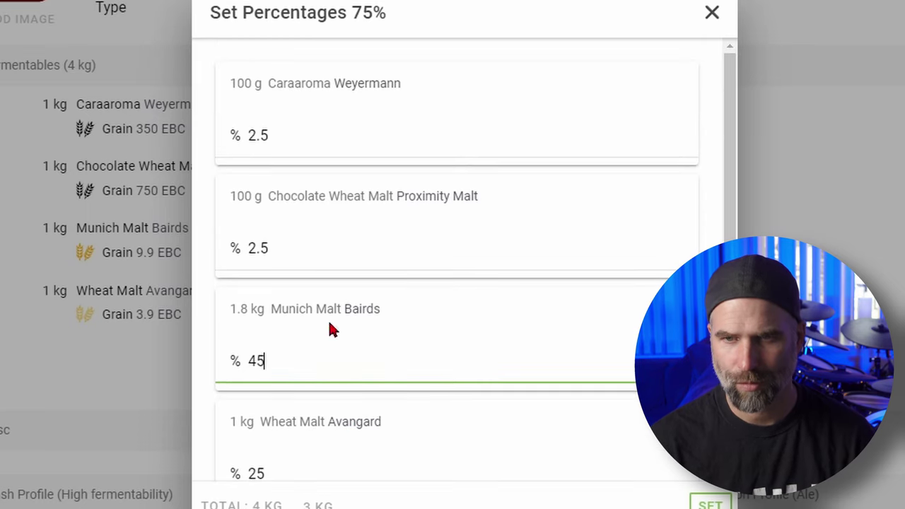
{"action": "left_click", "coordinate": [323, 448]}
{"action": "scroll", "coordinate": [378, 426], "scroll_direction": "down", "scroll_amount": 1}
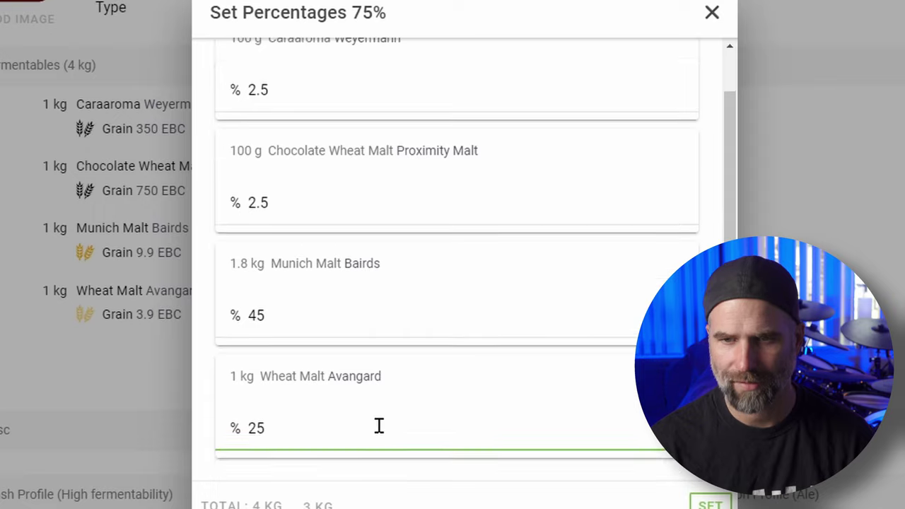
{"action": "key", "text": "BackSpace"}
{"action": "key", "text": "BackSpace"}
{"action": "type", "text": "50"}
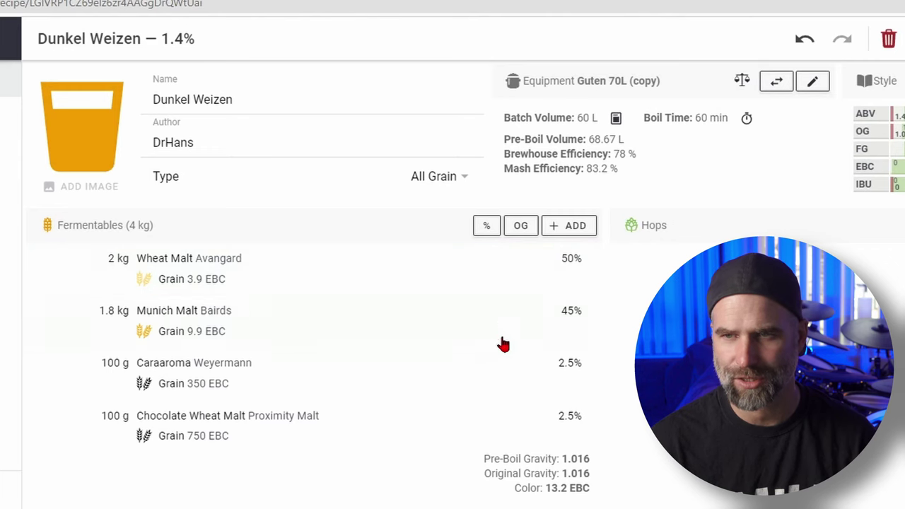
{"action": "left_click", "coordinate": [520, 226]}
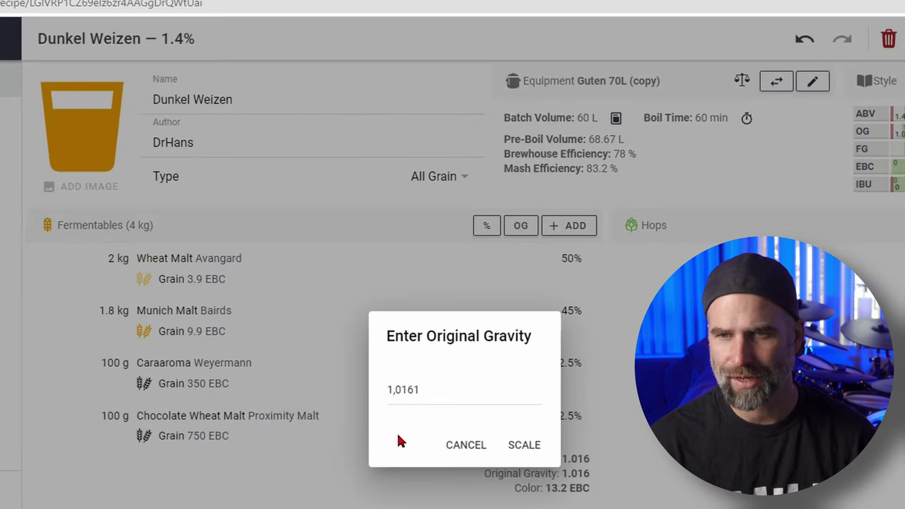
{"action": "left_click", "coordinate": [427, 386]}
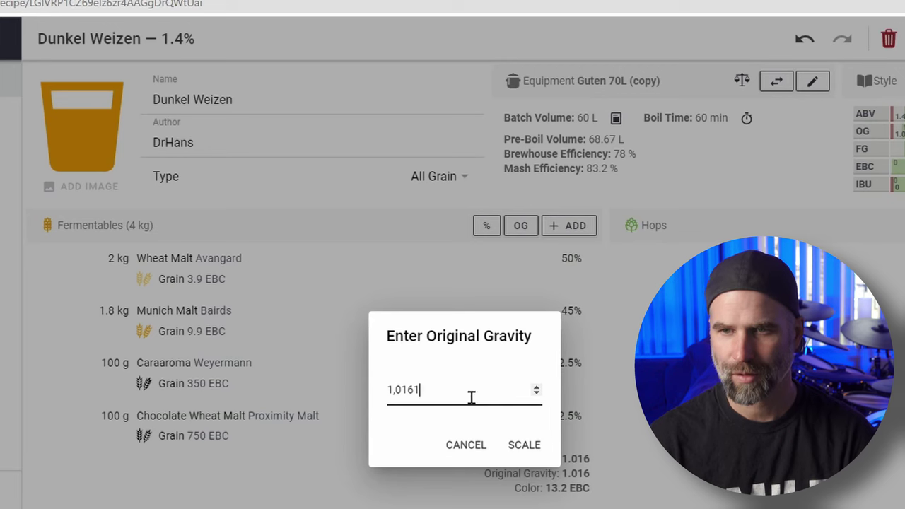
{"action": "left_click", "coordinate": [481, 445]}
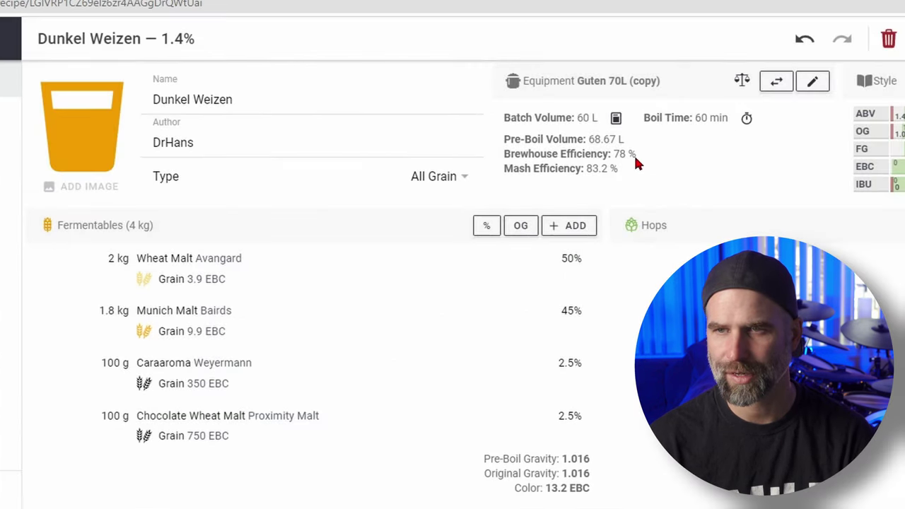
- Set the brewhouse efficiency in the recipe's equipment profile to 85%
{"action": "left_click", "coordinate": [634, 163]}
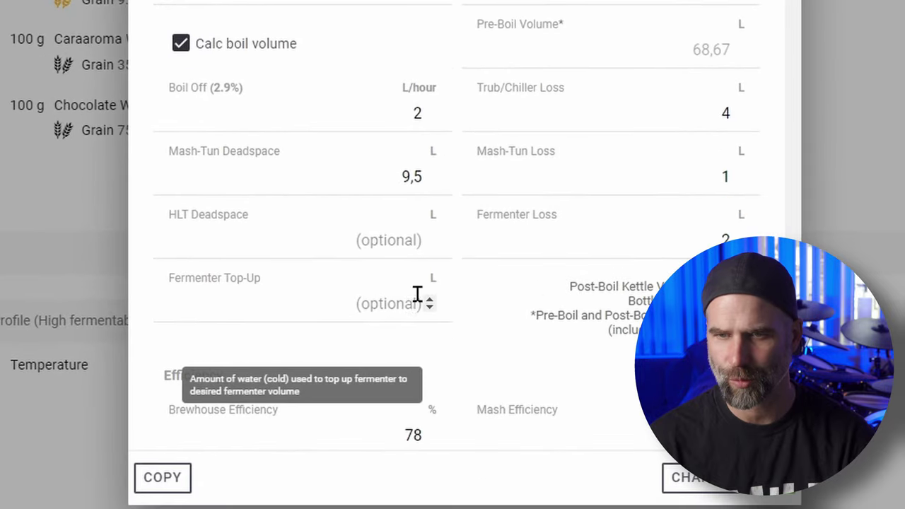
{"action": "left_click", "coordinate": [408, 430]}
{"action": "scroll", "coordinate": [438, 438], "scroll_direction": "down", "scroll_amount": 1}
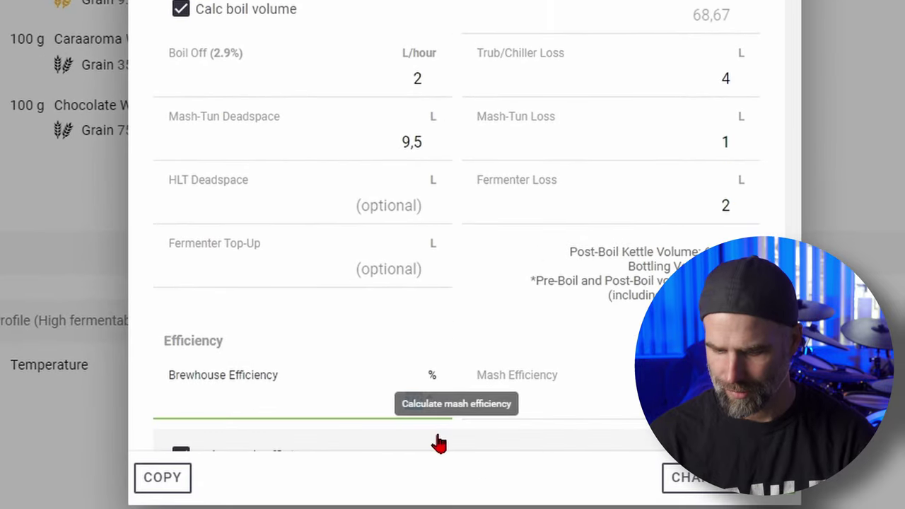
{"action": "type", "text": "85"}
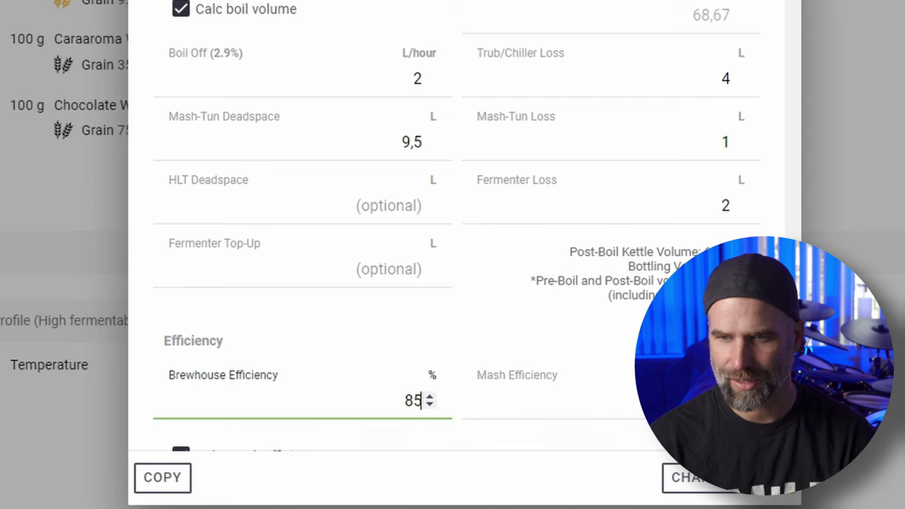
{"action": "key", "text": "Return"}
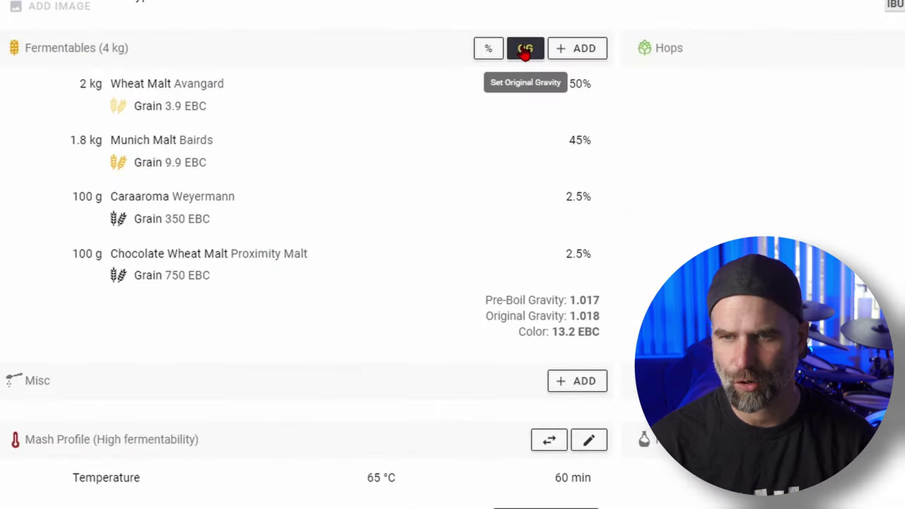
- Scale the fermentables to an original gravity of 1.05
{"action": "left_click", "coordinate": [525, 51]}
{"action": "left_click", "coordinate": [430, 232]}
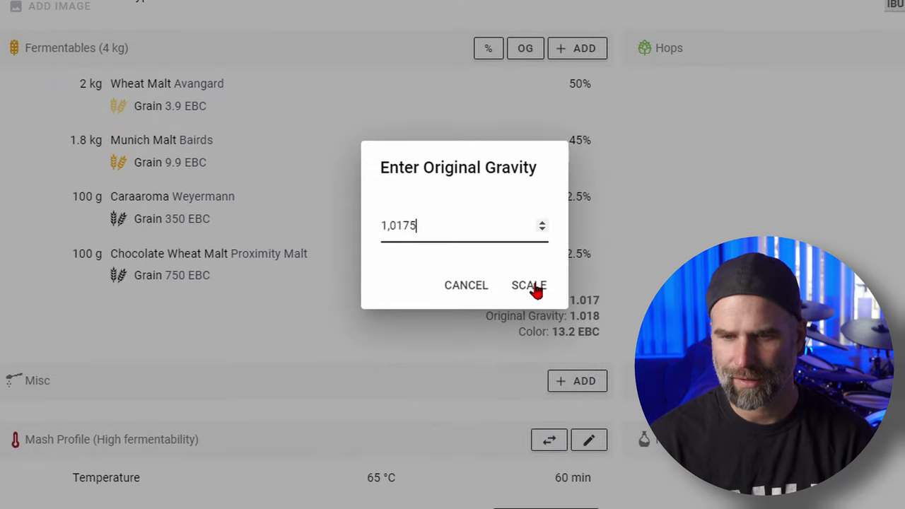
{"action": "key", "text": "BackSpace"}
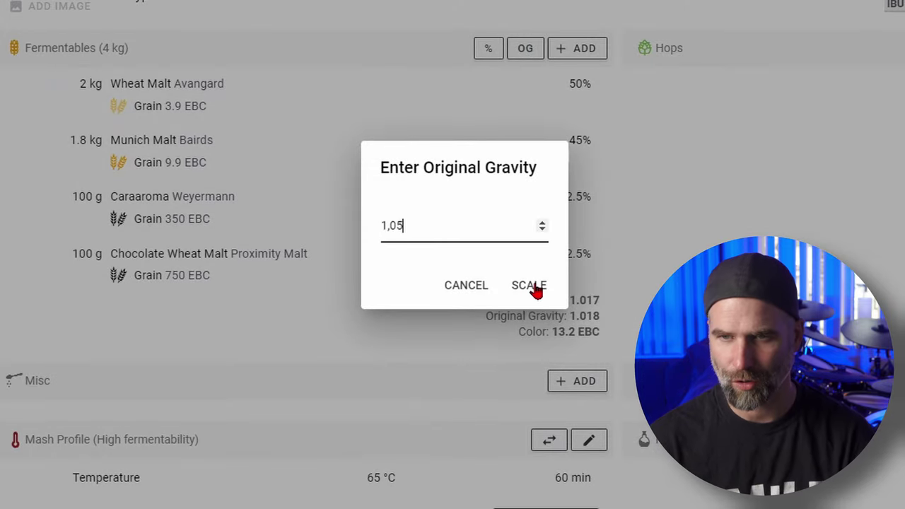
{"action": "left_click", "coordinate": [535, 288]}
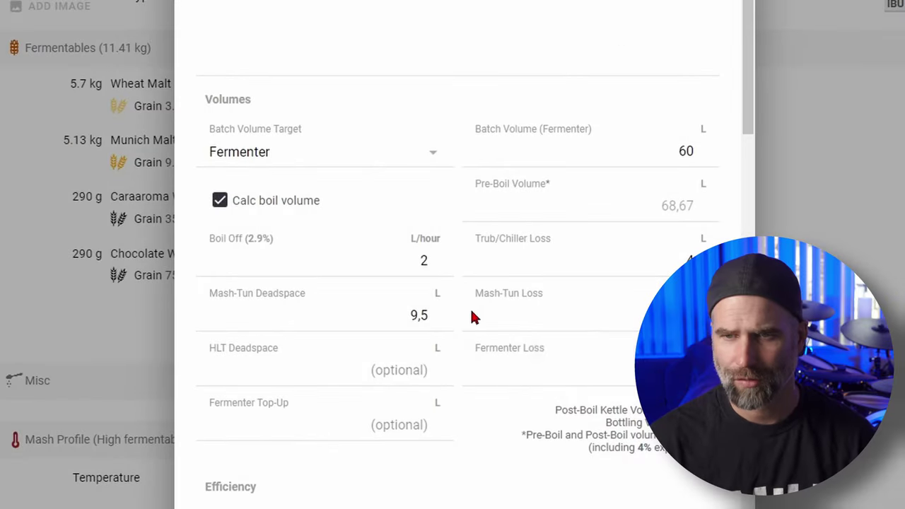
- Set the equipment profile's brewhouse efficiency to 78% and rescale the fermentables to match
{"action": "scroll", "coordinate": [426, 487], "scroll_direction": "down", "scroll_amount": 2}
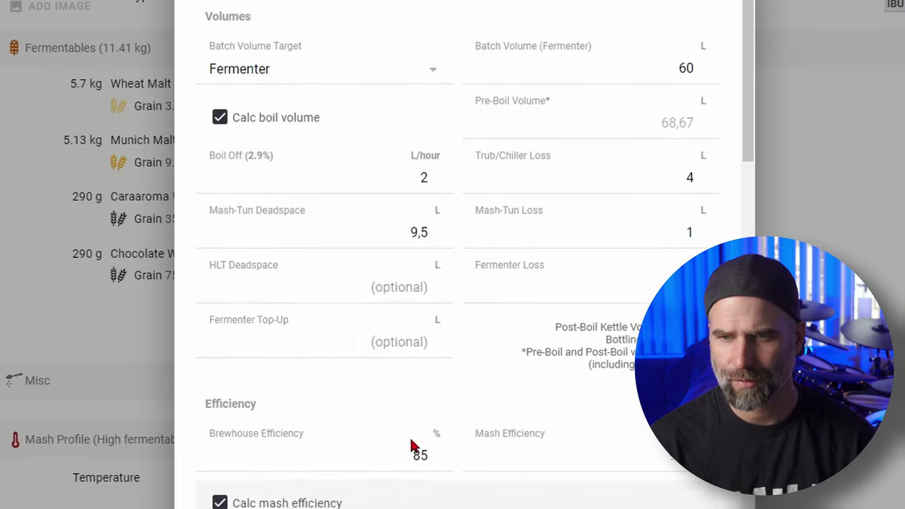
{"action": "double_click", "coordinate": [413, 457]}
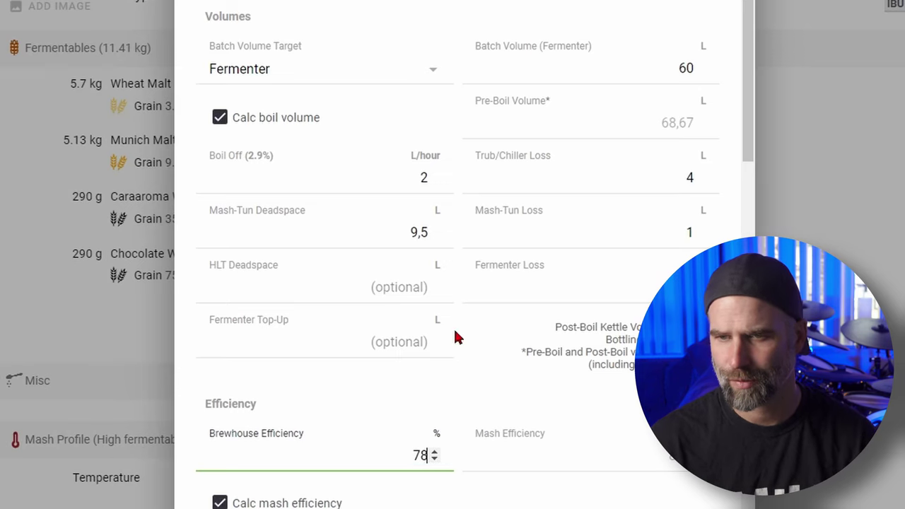
{"action": "key", "text": "Return"}
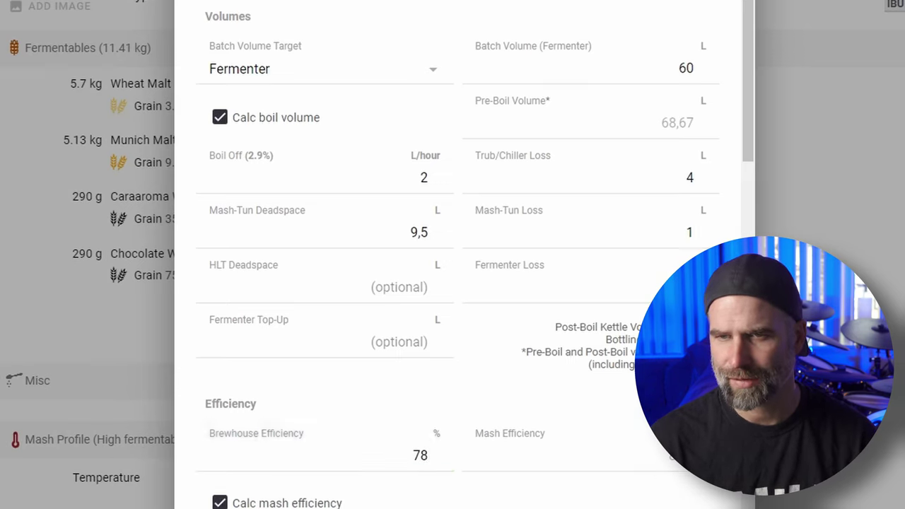
{"action": "left_click", "coordinate": [555, 271]}
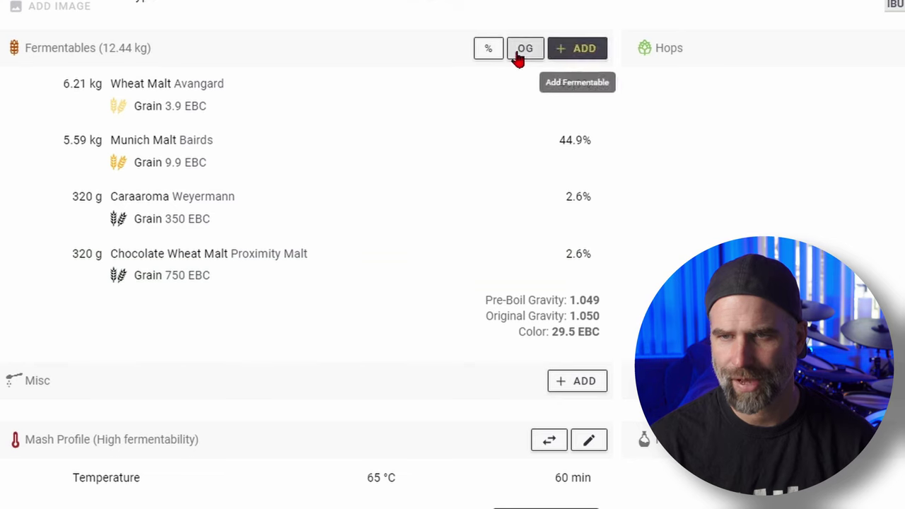
- Set the grain bill percentages to 50% Wheat Malt, 45% Munich Malt, and 2.5% each for Caraaroma and Chocolate Wheat Malt
{"action": "left_click", "coordinate": [493, 51]}
{"action": "left_click_drag", "start_coordinate": [357, 110], "coordinate": [260, 101]}
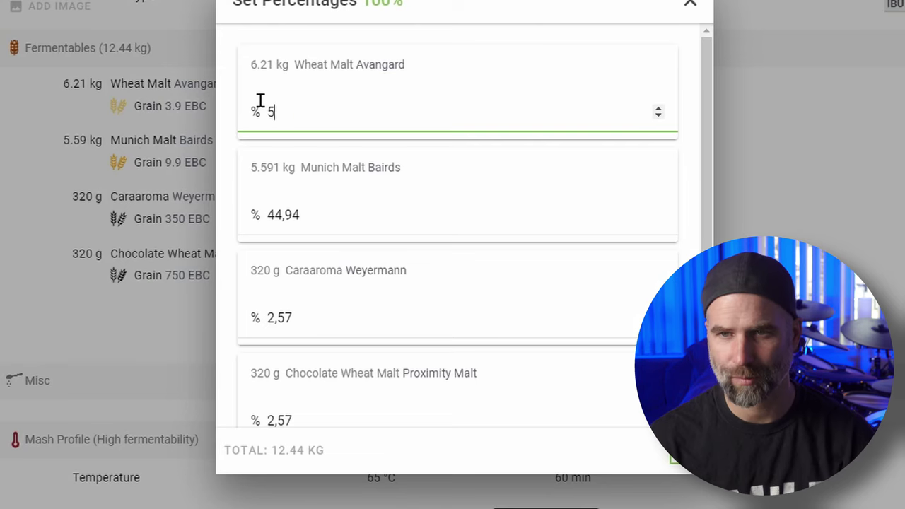
{"action": "left_click_drag", "start_coordinate": [300, 208], "coordinate": [239, 212]}
{"action": "type", "text": "45"}
{"action": "left_click_drag", "start_coordinate": [357, 321], "coordinate": [243, 314]}
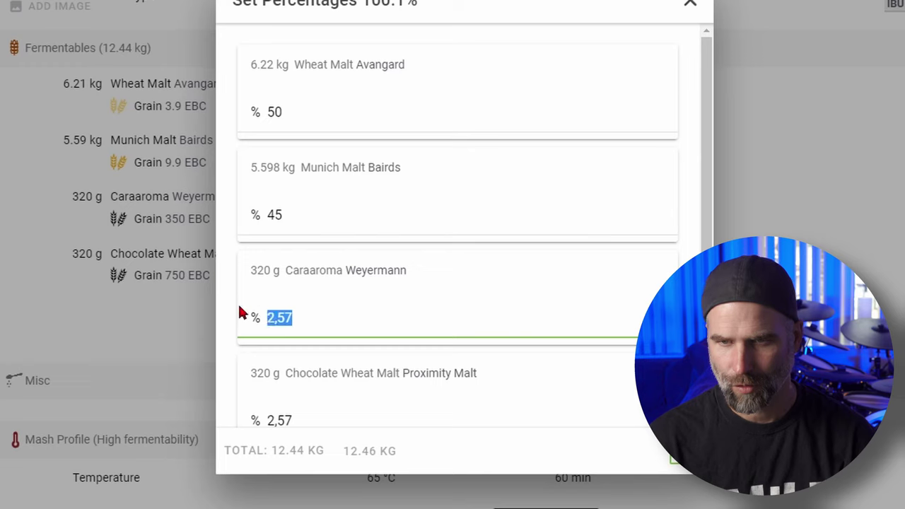
{"action": "type", "text": "2.5"}
{"action": "left_click_drag", "start_coordinate": [331, 417], "coordinate": [210, 401]}
{"action": "type", "text": "2.5"}
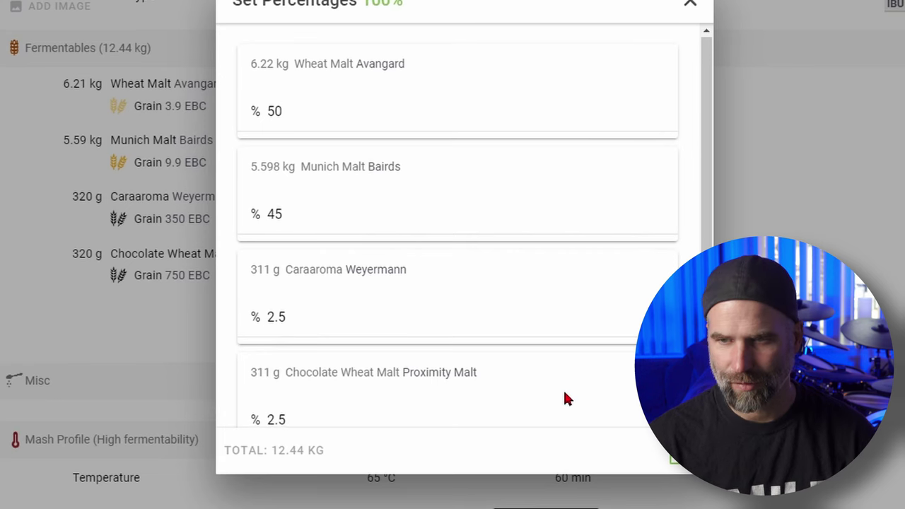
{"action": "key", "text": "Return"}
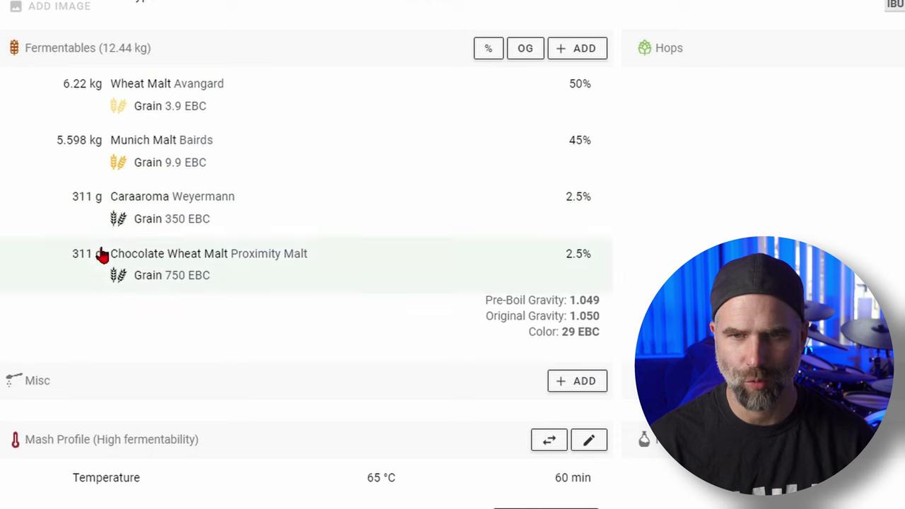
- Set the amount of Wheat Malt to 6 kg and of Munich Malt to 5.5 kg
{"action": "left_click", "coordinate": [174, 93]}
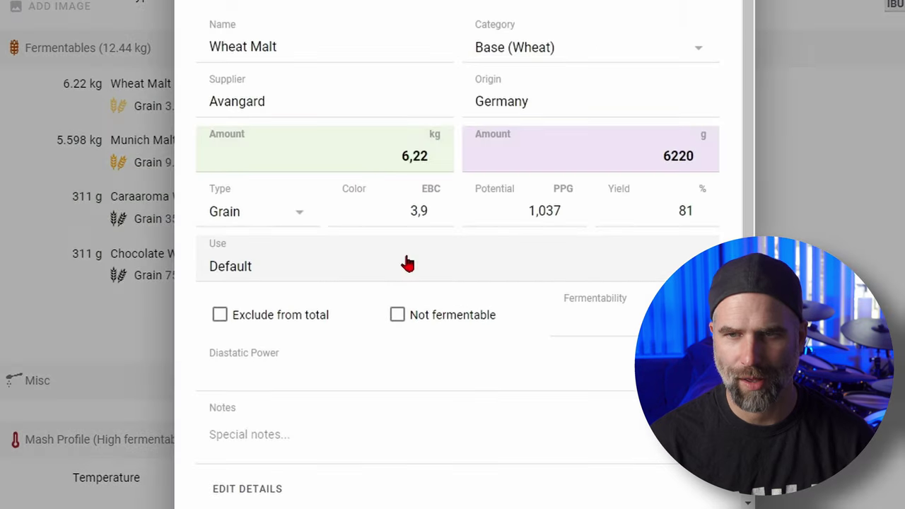
{"action": "left_click", "coordinate": [382, 150]}
{"action": "type", "text": "6"}
{"action": "key", "text": "Return"}
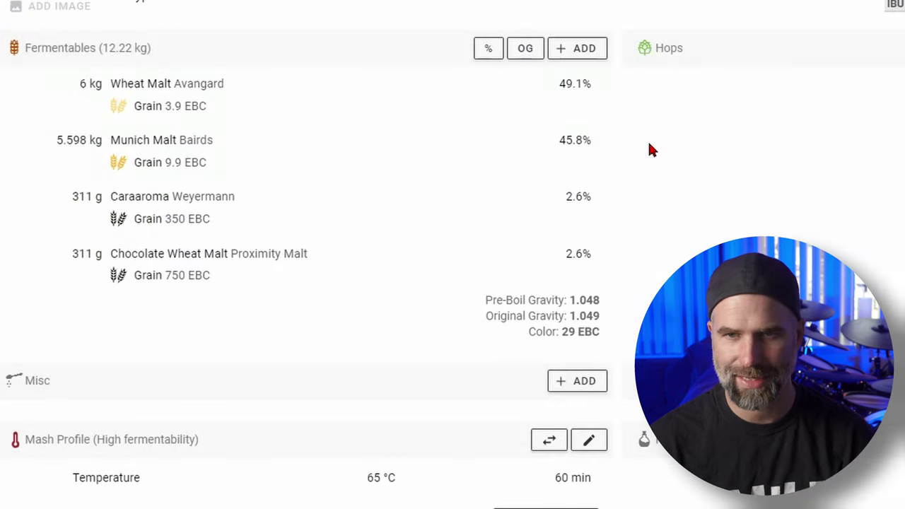
{"action": "left_click", "coordinate": [215, 154]}
{"action": "left_click", "coordinate": [382, 149]}
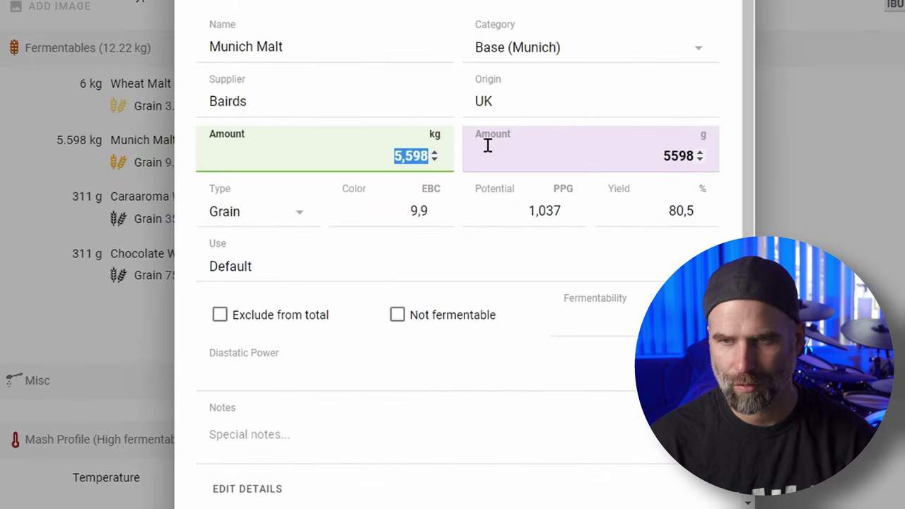
{"action": "type", "text": "5.5"}
{"action": "key", "text": "Return"}
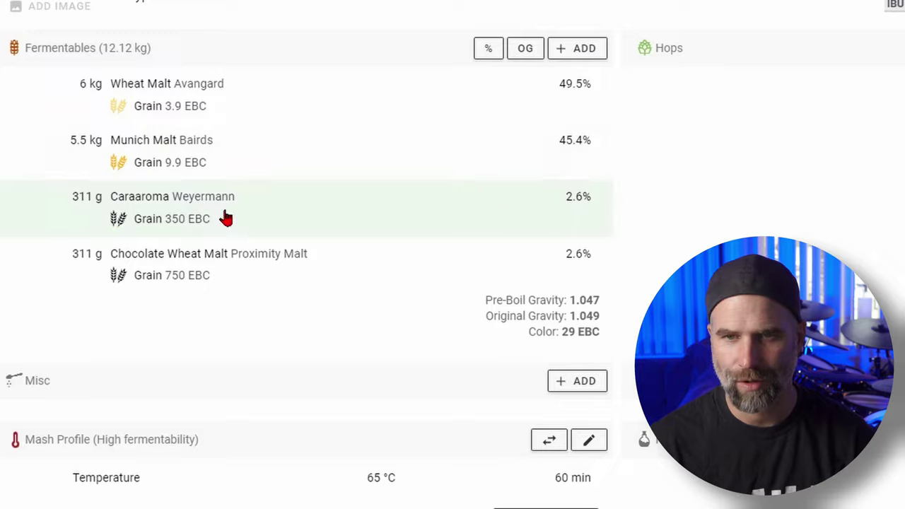
- Set the amounts of Caraaroma and Chocolate Wheat Malt to 0.300 kg each
{"action": "left_click", "coordinate": [354, 217]}
{"action": "double_click", "coordinate": [405, 154]}
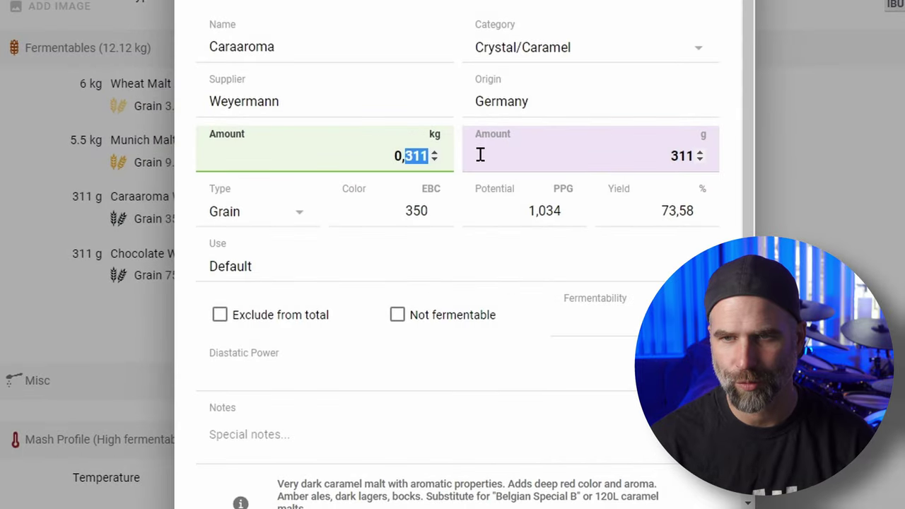
{"action": "type", "text": "3"}
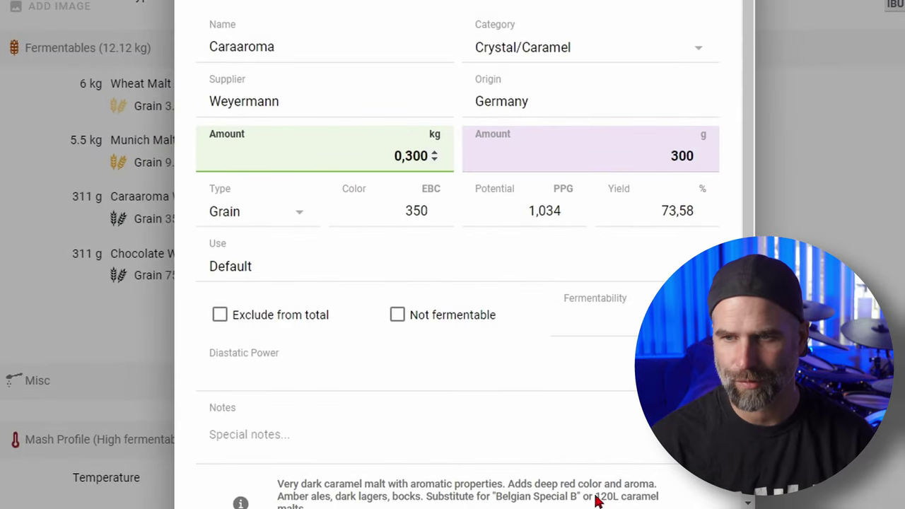
{"action": "key", "text": "Return"}
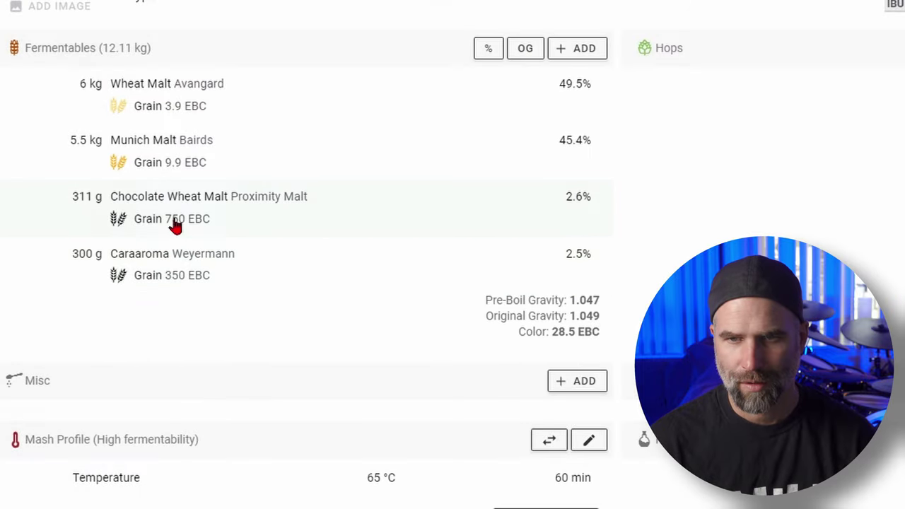
{"action": "left_click", "coordinate": [205, 212]}
{"action": "double_click", "coordinate": [406, 150]}
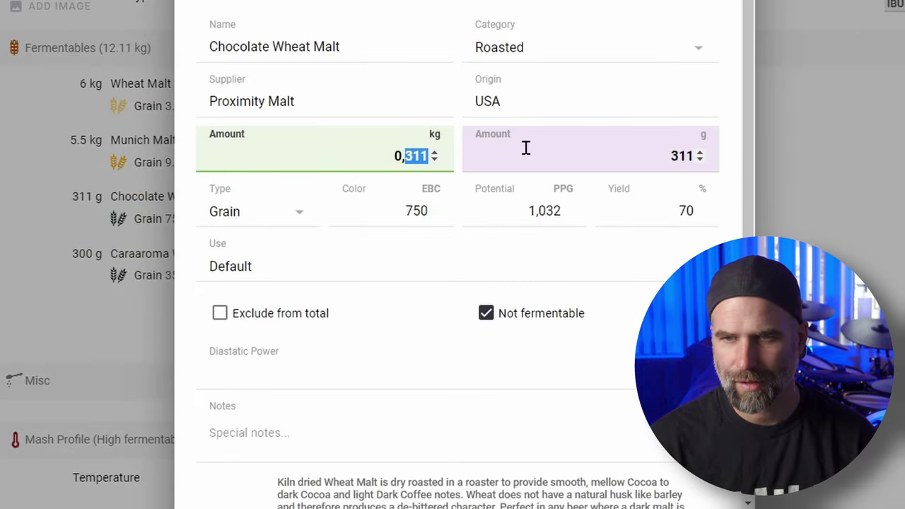
{"action": "type", "text": "30"}
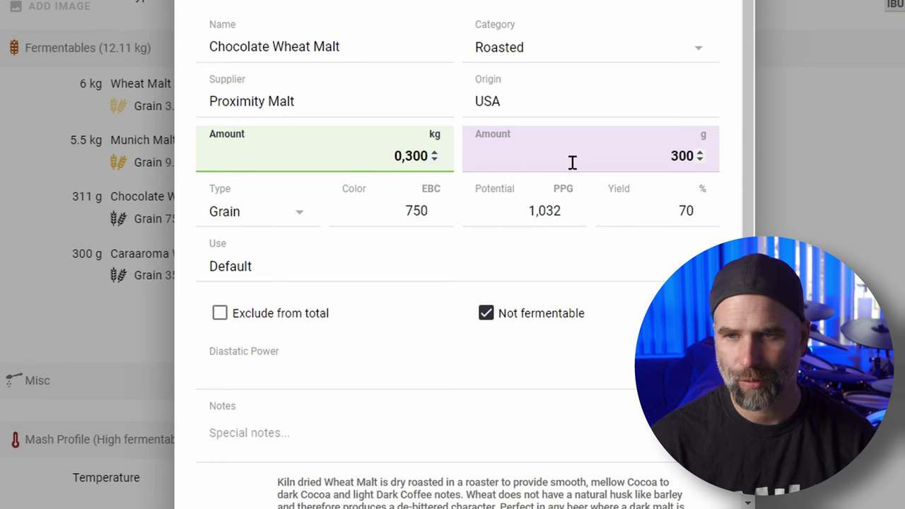
{"action": "type", "text": "0"}
{"action": "key", "text": "Return"}
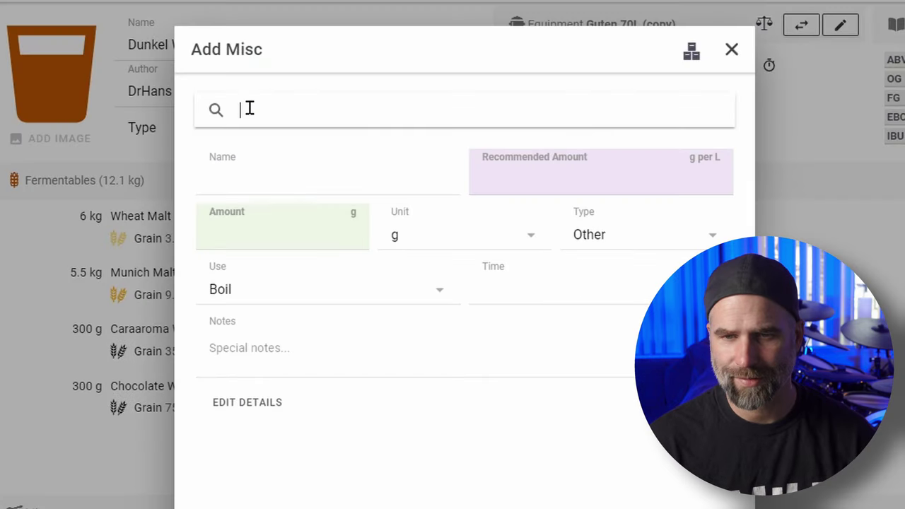
- Search the misc ingredients for "yeast", choose Yeast Nutrients, and set its unit to tsp
{"action": "type", "text": "yeast"}
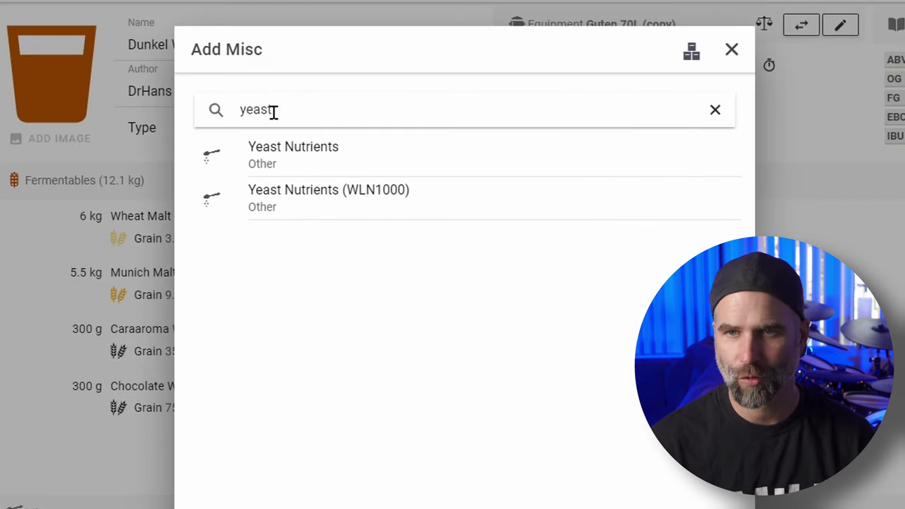
{"action": "left_click", "coordinate": [331, 154]}
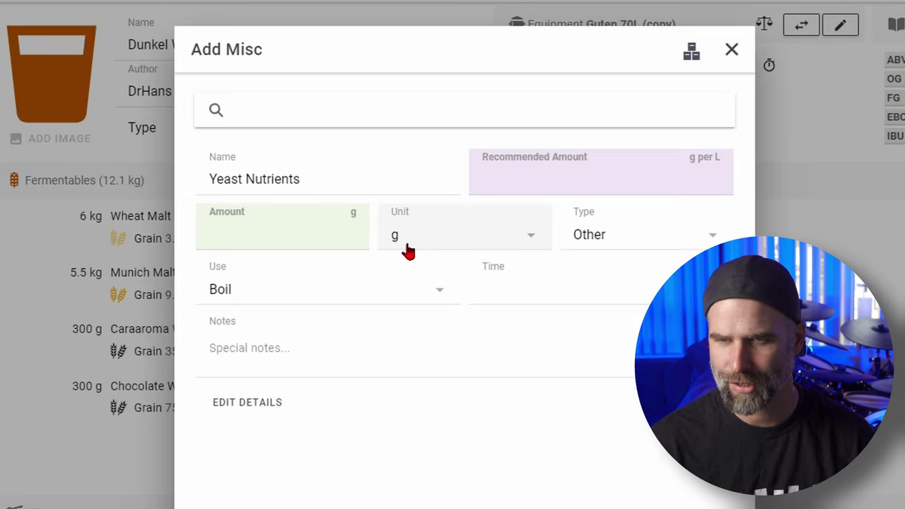
{"action": "left_click", "coordinate": [407, 251]}
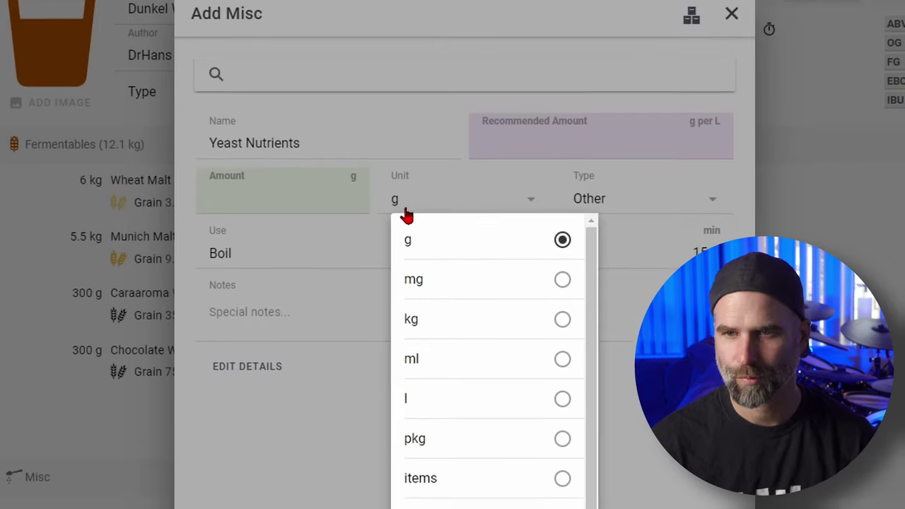
{"action": "left_click", "coordinate": [559, 468]}
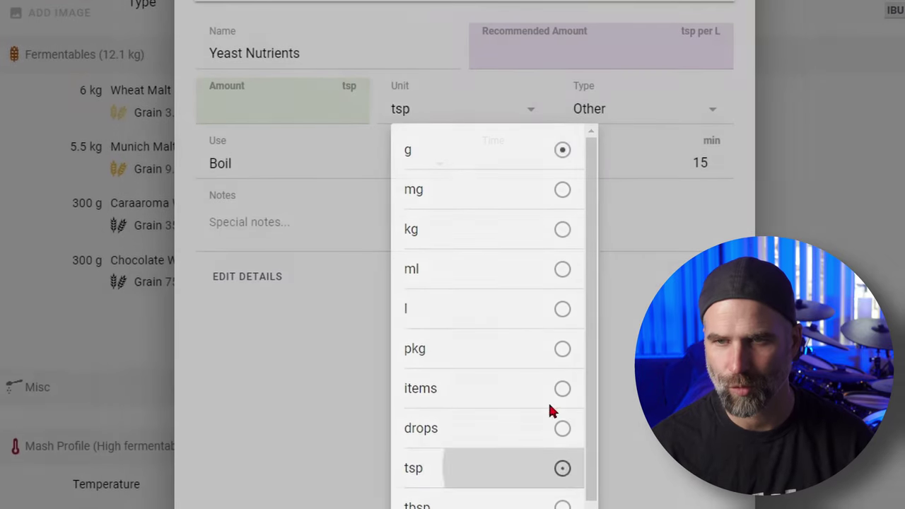
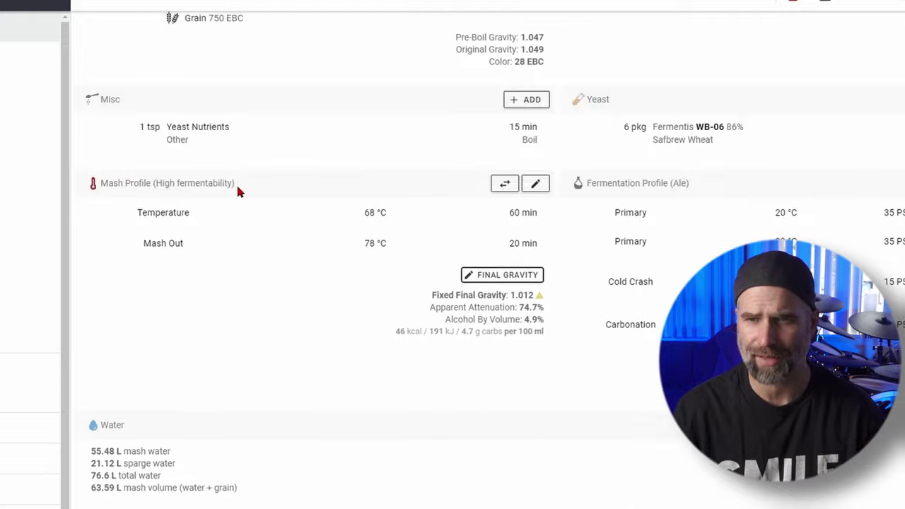
- Write the recipe note "Top mash the Chocolate Wheat at Mash out"
{"action": "scroll", "coordinate": [204, 465], "scroll_direction": "down", "scroll_amount": 5}
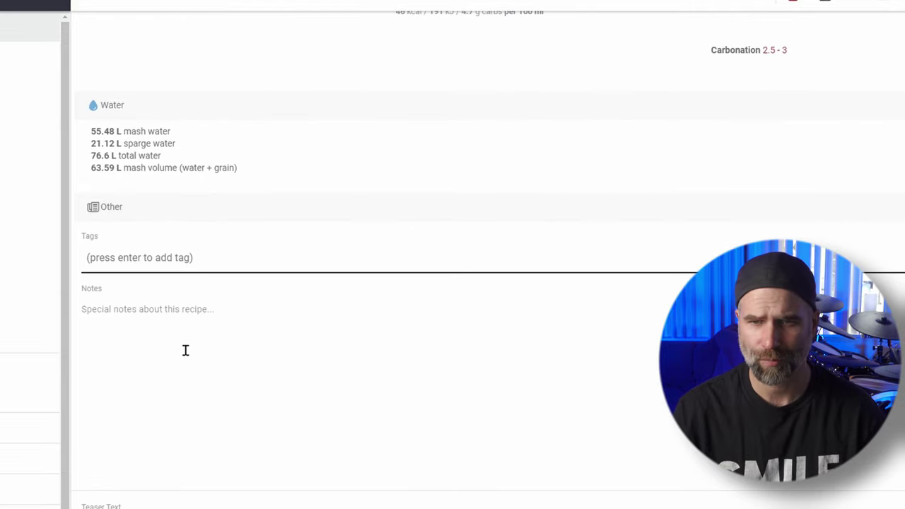
{"action": "left_click", "coordinate": [190, 326]}
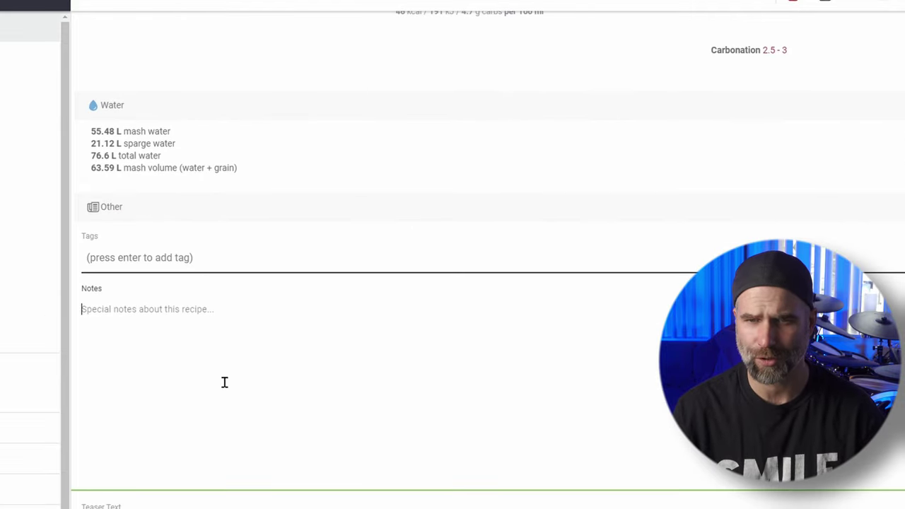
{"action": "type", "text": "Top m"}
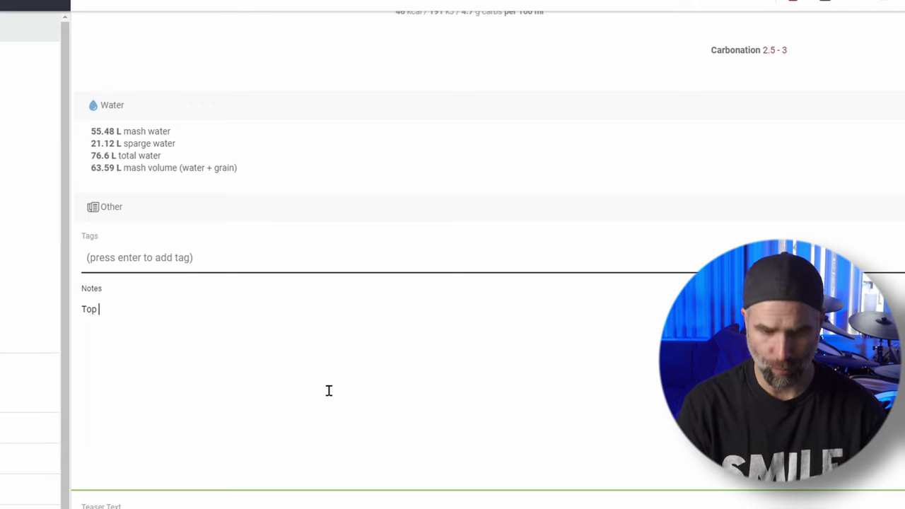
{"action": "type", "text": "ash the"}
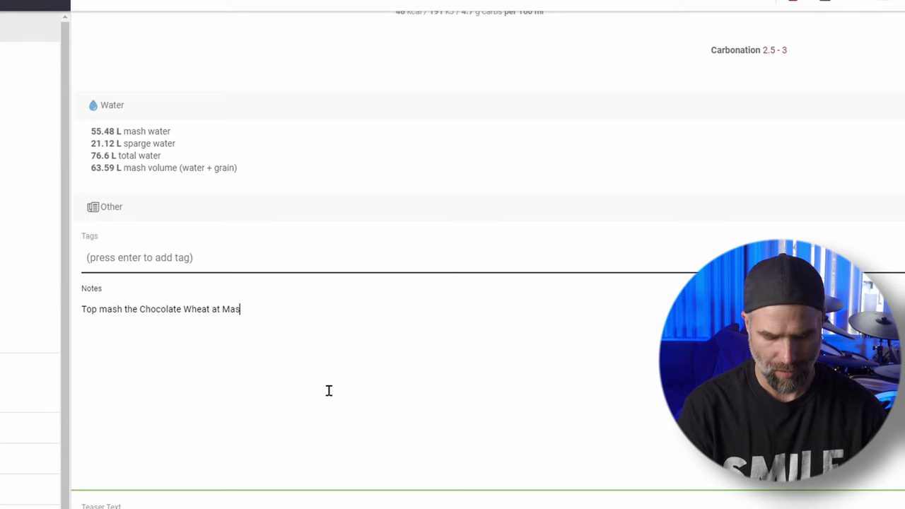
{"action": "type", "text": "h out"}
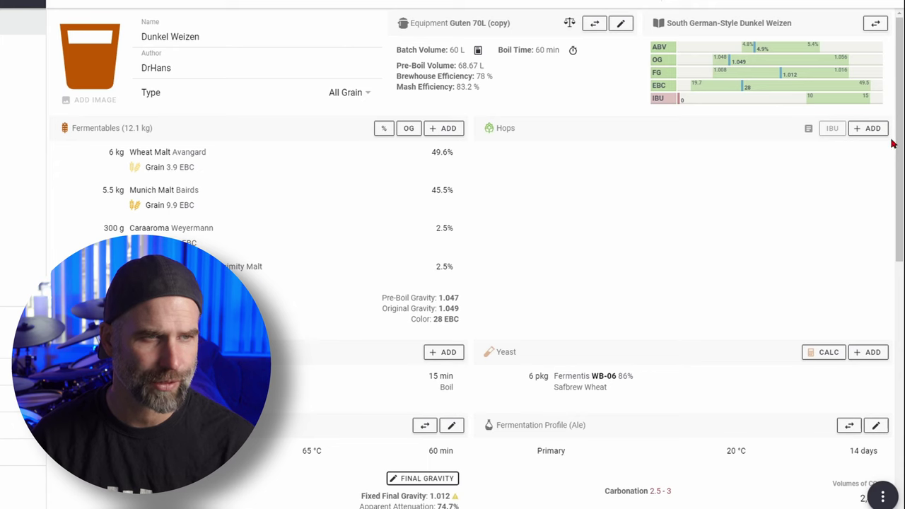
- Start a hop addition with German Perle pellets, setting the amount to 15 g and the time to 20 min
{"action": "left_click", "coordinate": [867, 129]}
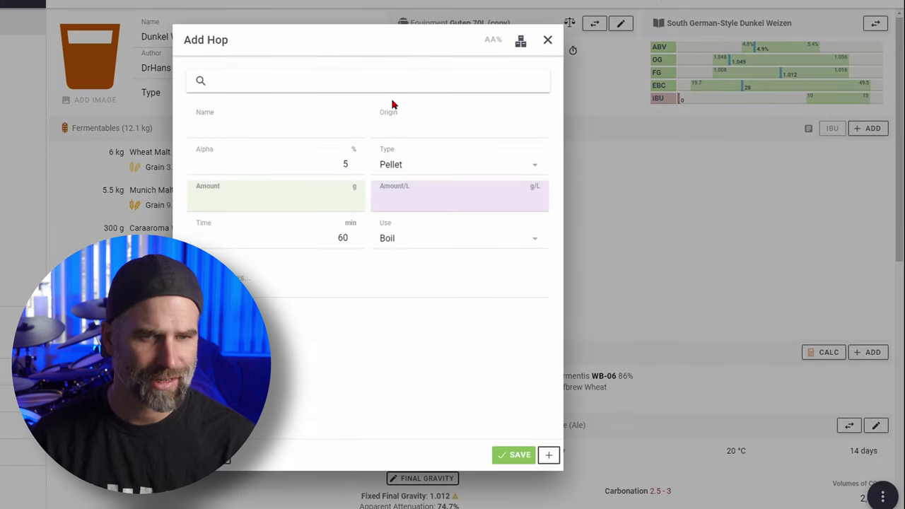
{"action": "type", "text": "perle"}
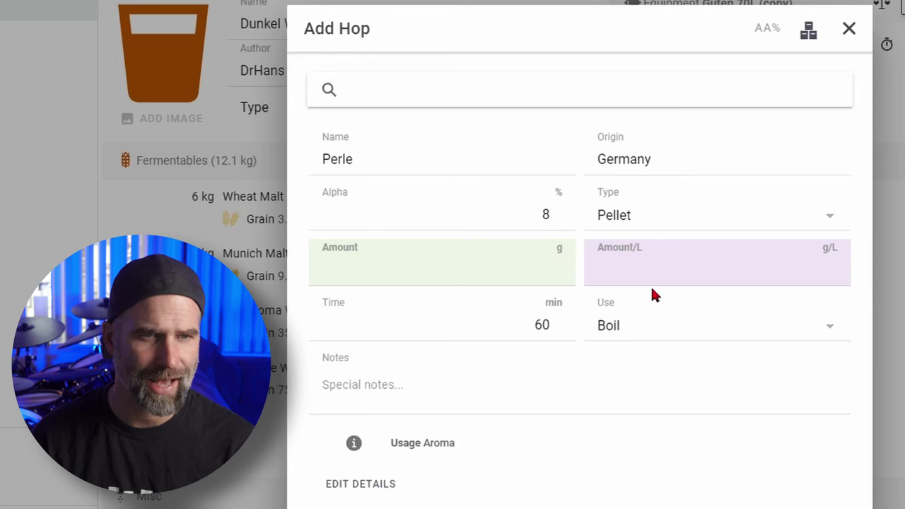
{"action": "left_click", "coordinate": [499, 267]}
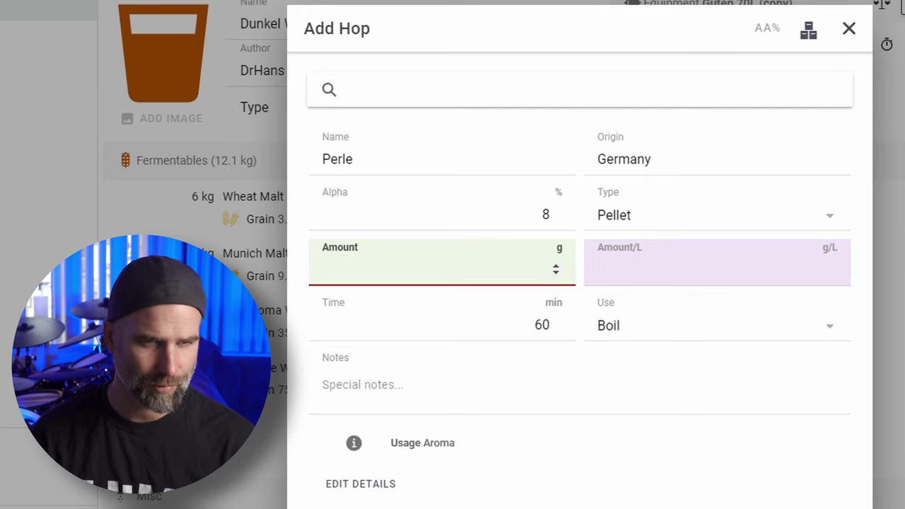
{"action": "type", "text": "15"}
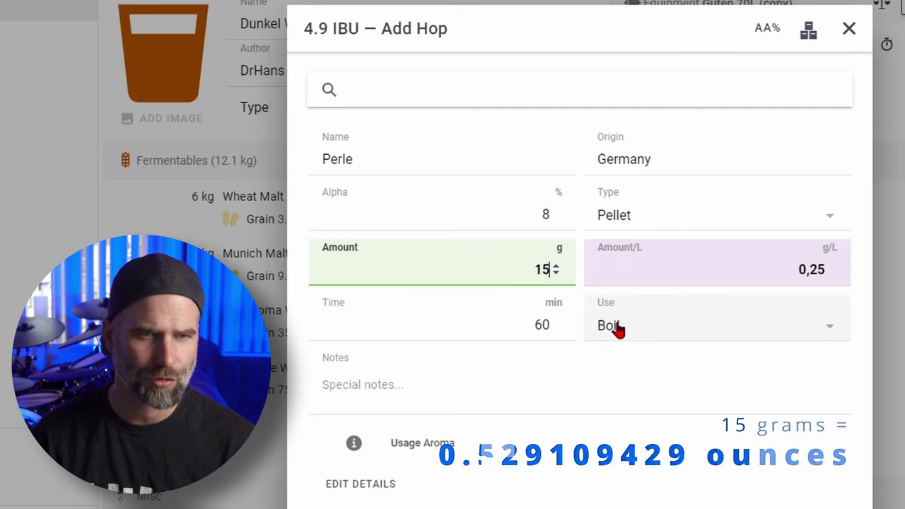
{"action": "left_click", "coordinate": [531, 325]}
{"action": "type", "text": "20"}
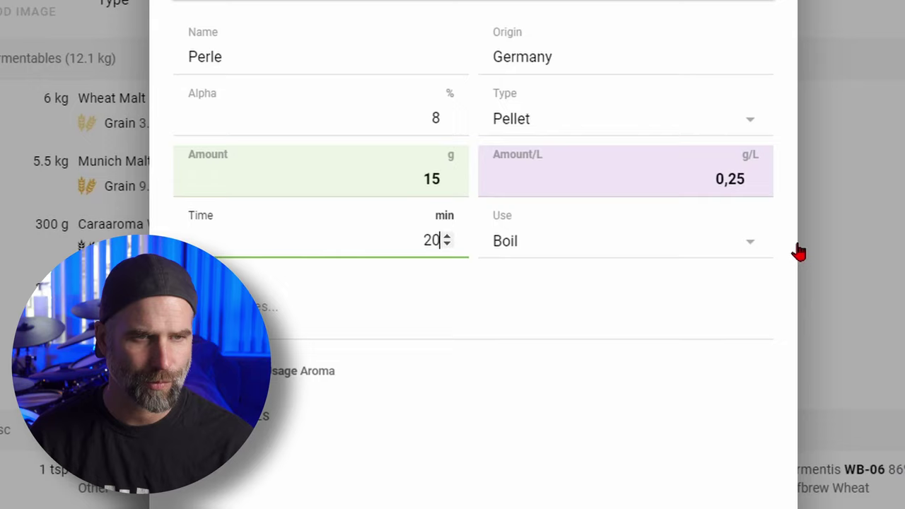
- Switch the Perle addition's use to Aroma (Hopstand), return it to Boil, and save the addition
{"action": "left_click", "coordinate": [742, 243]}
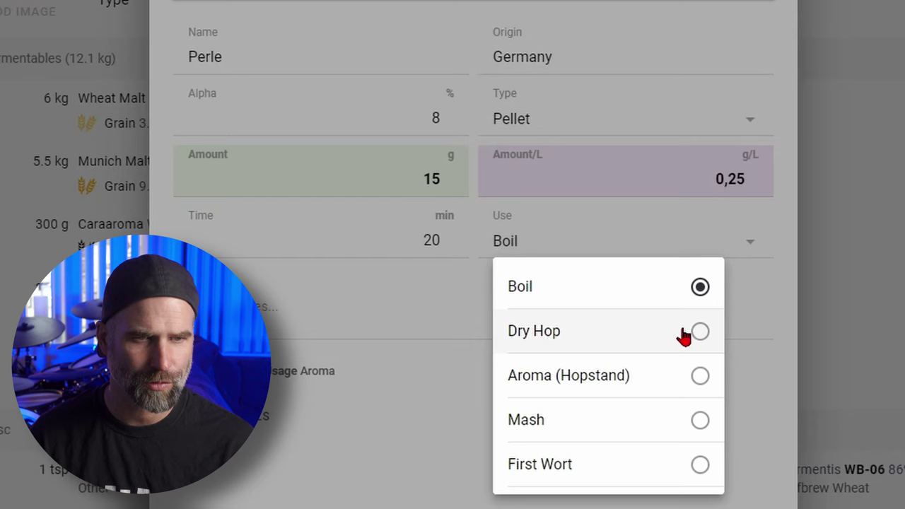
{"action": "left_click", "coordinate": [700, 377]}
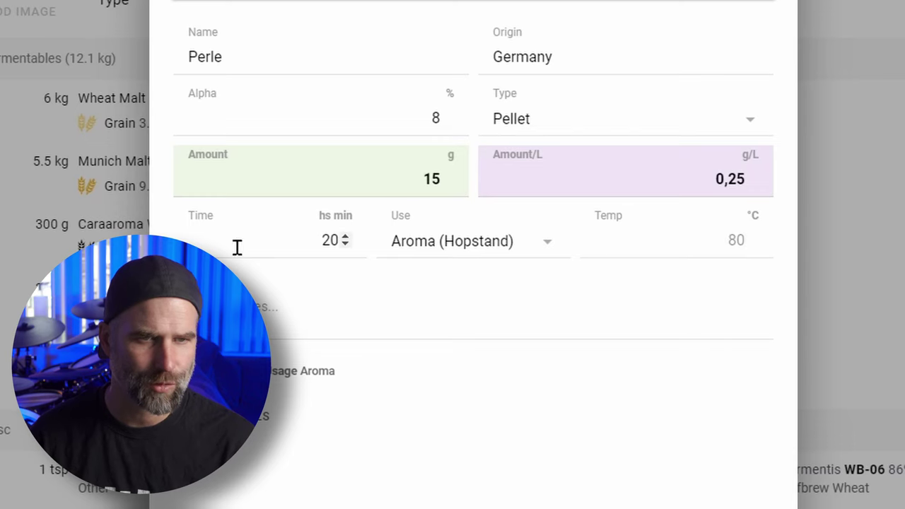
{"action": "left_click", "coordinate": [539, 250]}
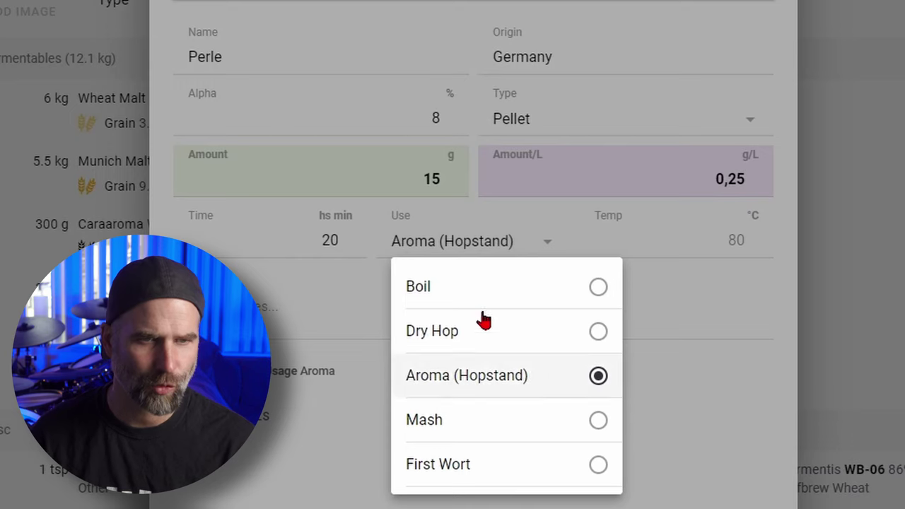
{"action": "left_click", "coordinate": [535, 287]}
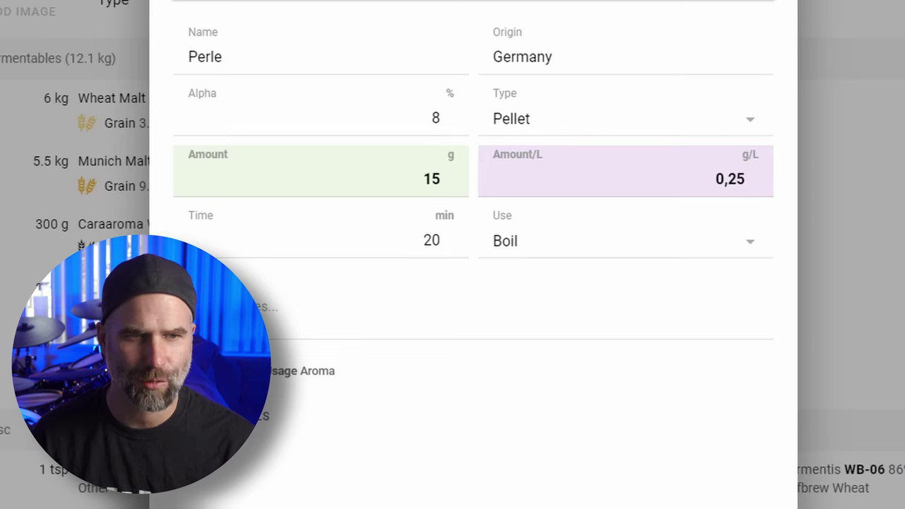
{"action": "key", "text": "Return"}
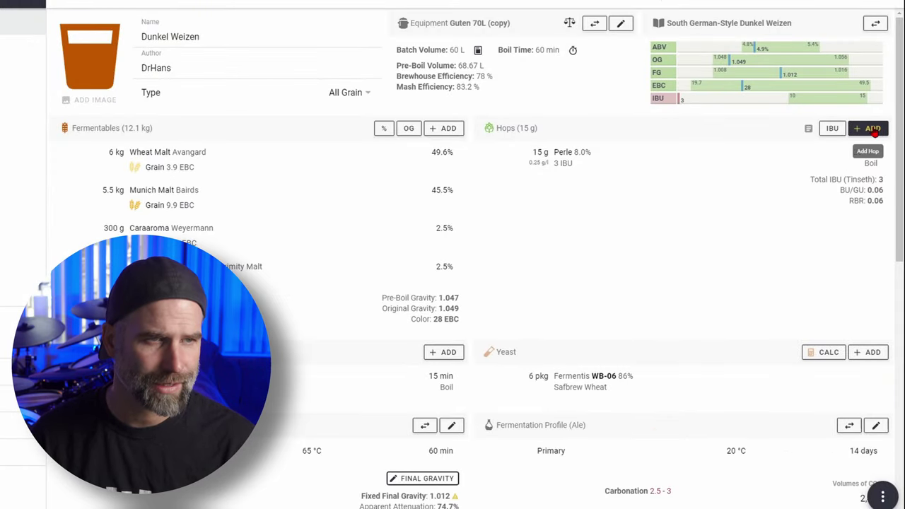
- Add a second Perle hop addition of 20 g, boiled for 60 min
{"action": "left_click", "coordinate": [872, 129]}
{"action": "type", "text": "p"}
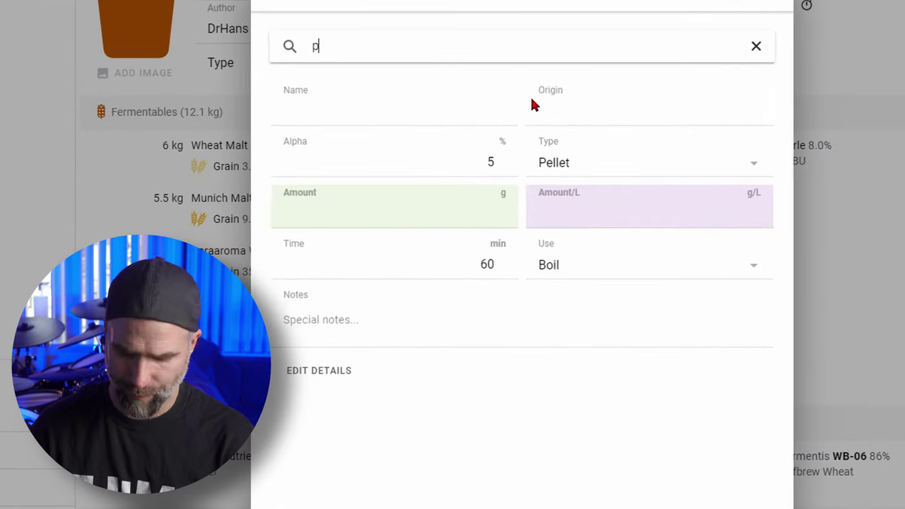
{"action": "type", "text": "erle"}
{"action": "left_click", "coordinate": [531, 101]}
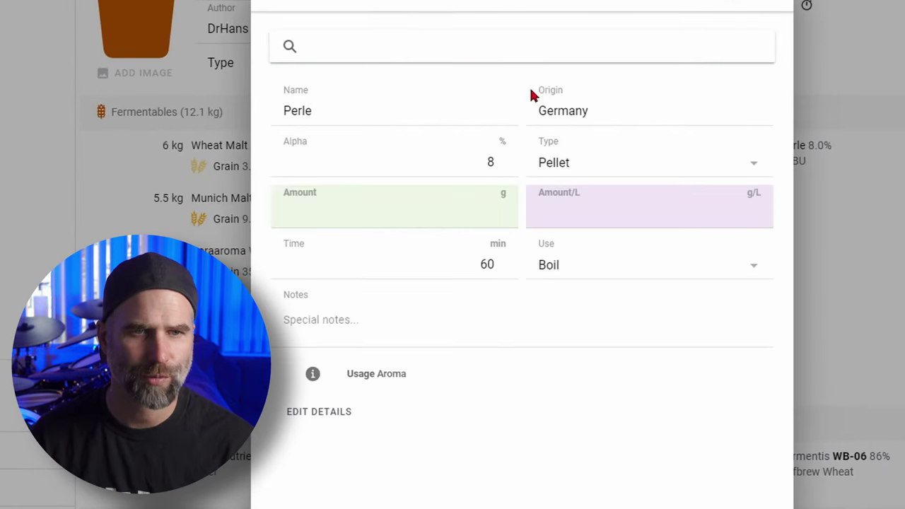
{"action": "left_click", "coordinate": [474, 201]}
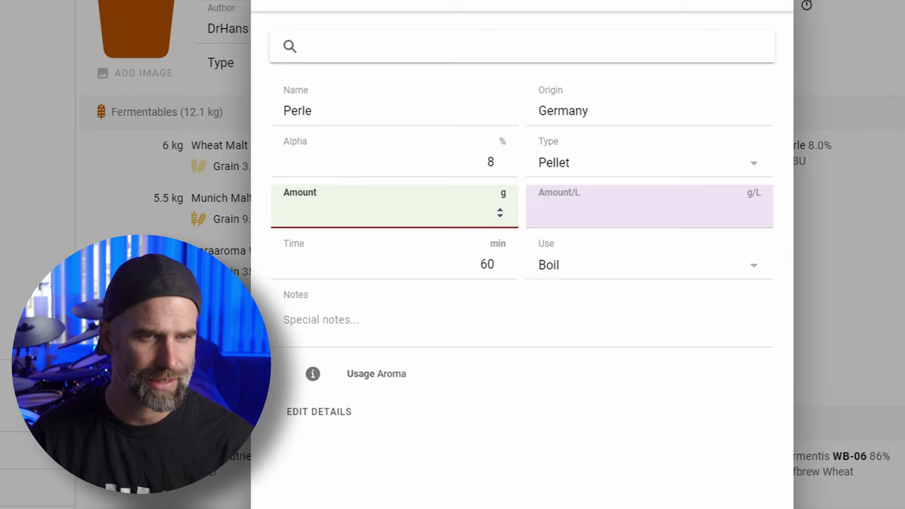
{"action": "type", "text": "202"}
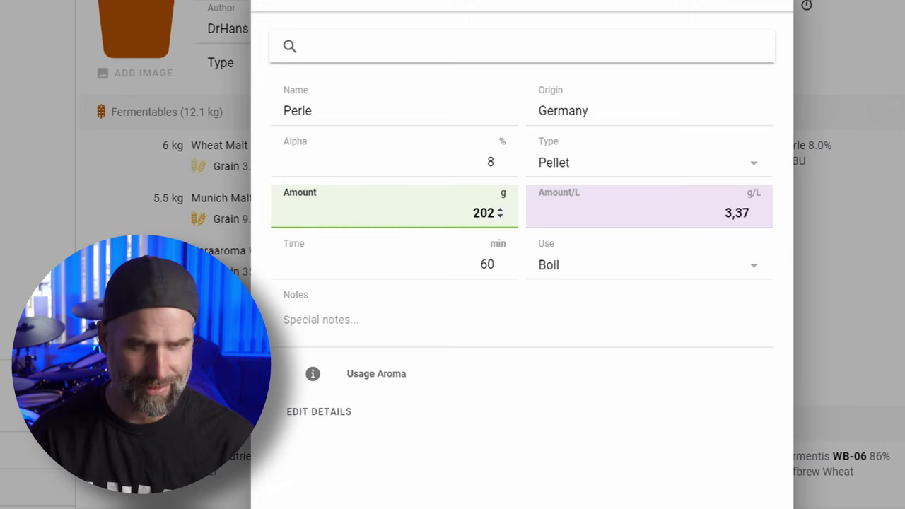
{"action": "key", "text": "BackSpace"}
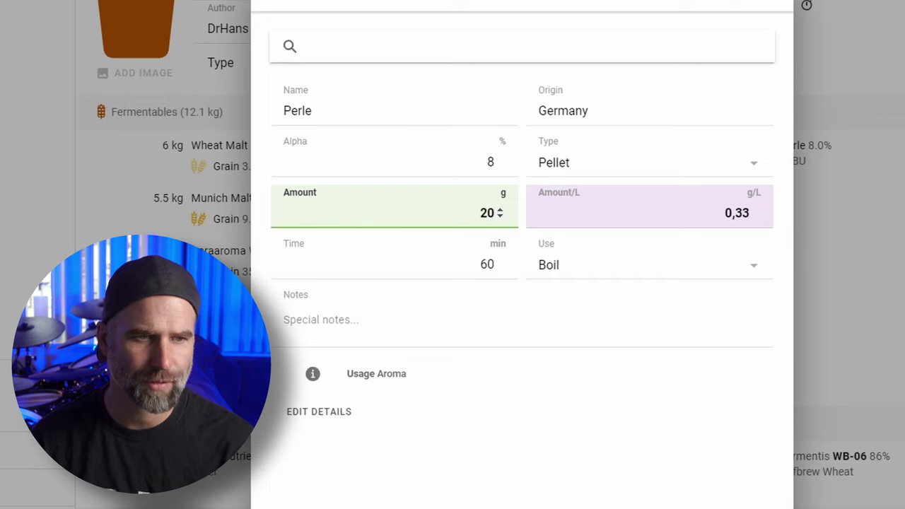
{"action": "key", "text": "Escape"}
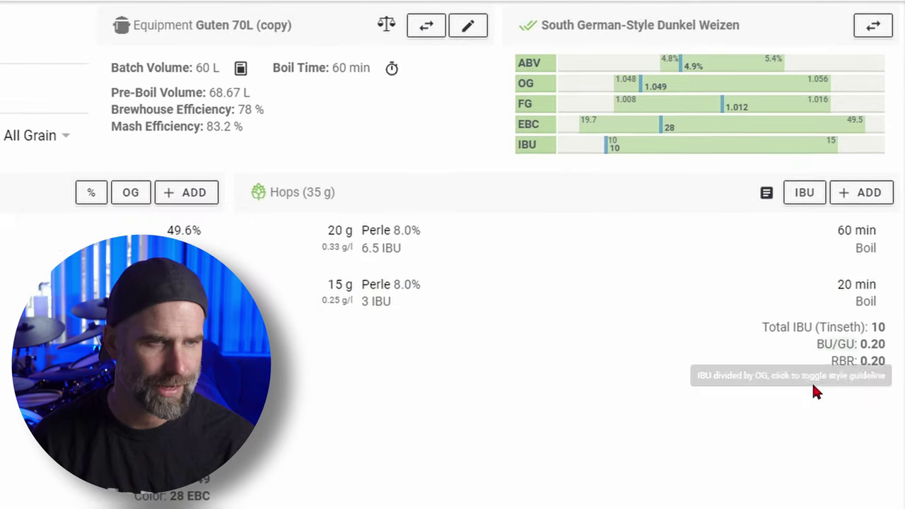
- Show the BU/GU guideline in the style comparison, and toggle the RBR guideline on and off again
{"action": "left_click", "coordinate": [843, 346]}
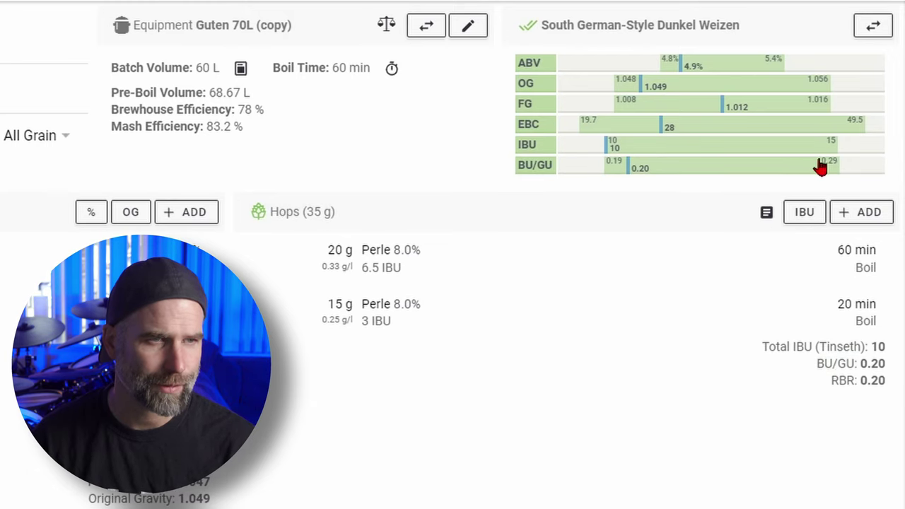
{"action": "left_click", "coordinate": [839, 386]}
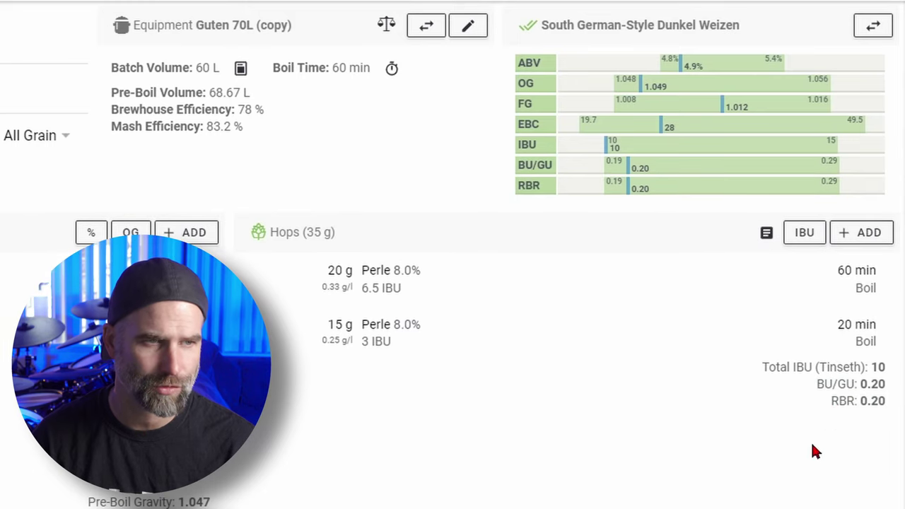
{"action": "left_click", "coordinate": [842, 401]}
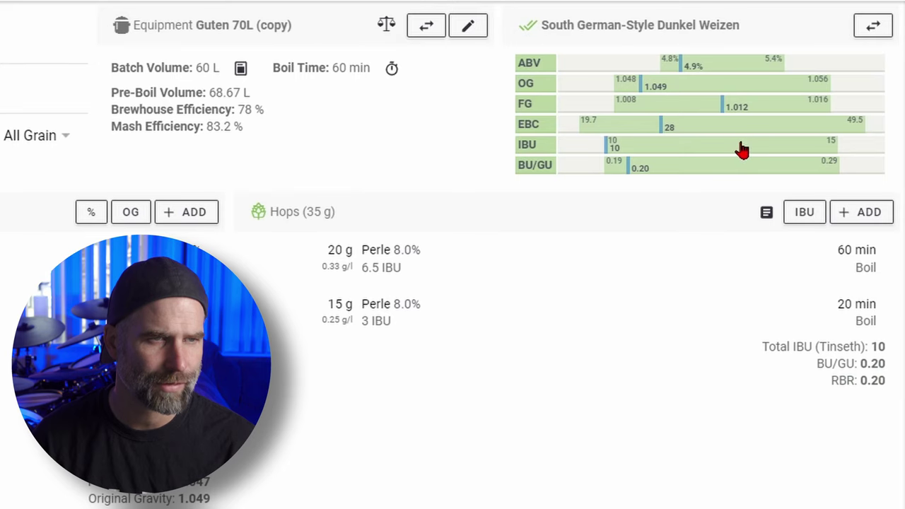
- Scale the hop bill to 13 IBU
{"action": "left_click", "coordinate": [804, 211]}
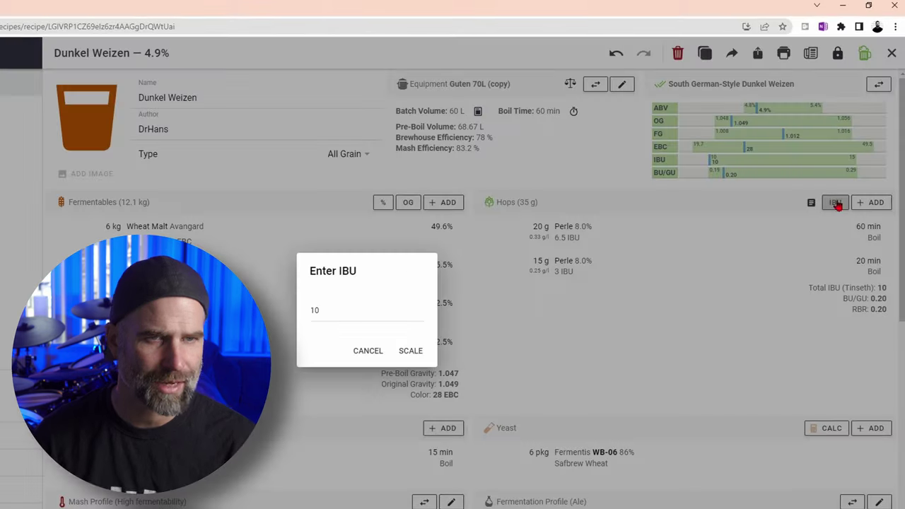
{"action": "left_click", "coordinate": [328, 308]}
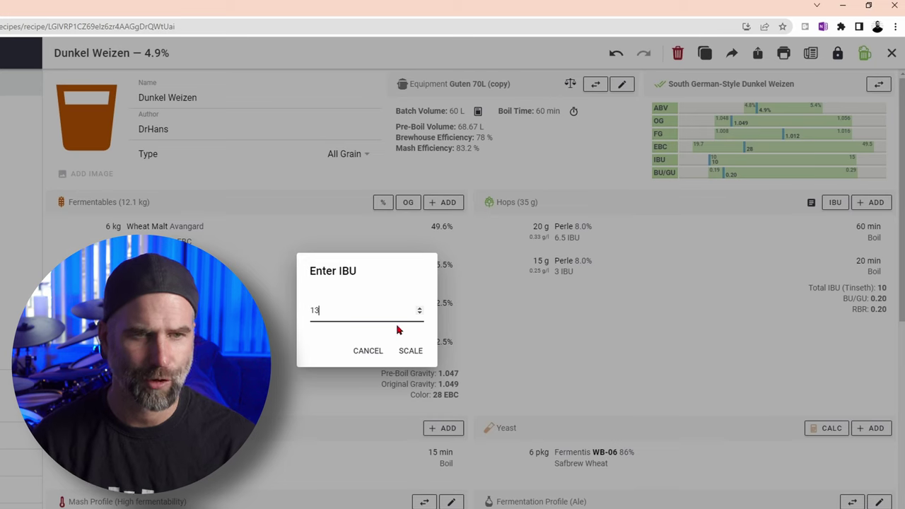
{"action": "left_click", "coordinate": [410, 351]}
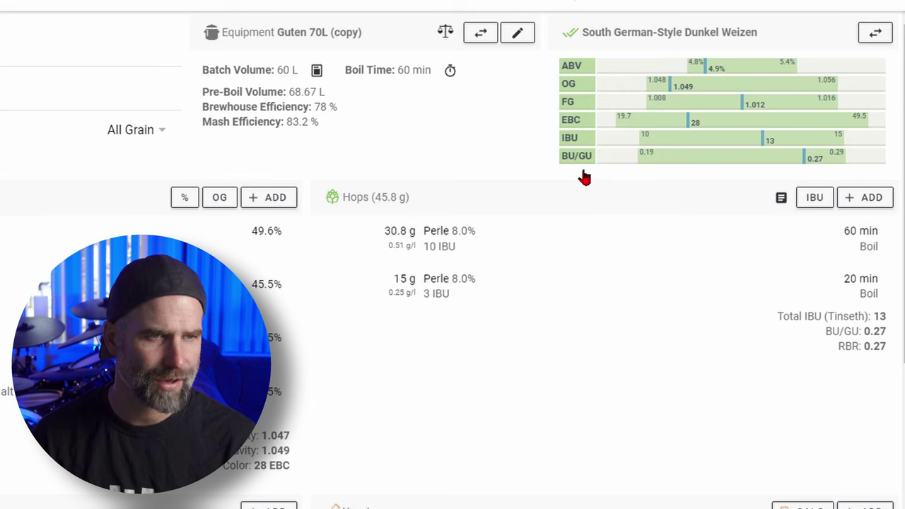
- Try scaling the hops to a BU:GU ratio of 0.7, and scale them back to 13 IBU
{"action": "left_click", "coordinate": [882, 334]}
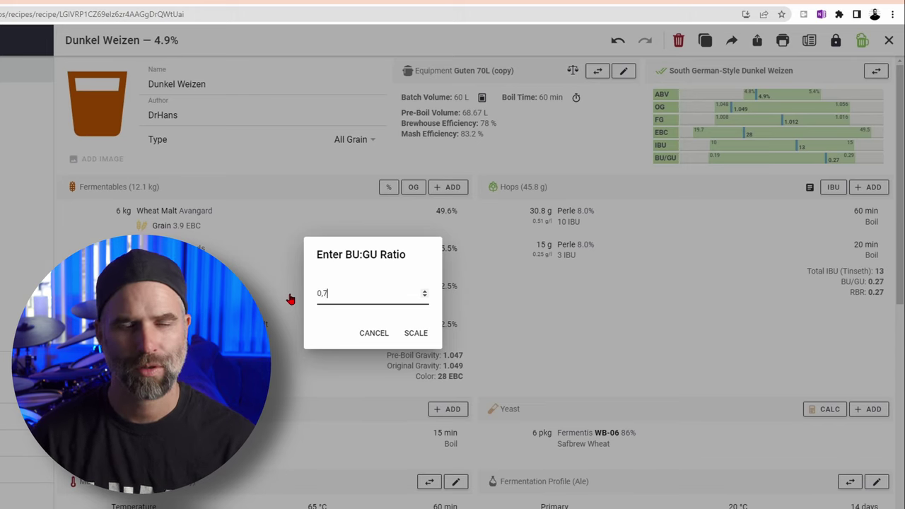
{"action": "left_click", "coordinate": [420, 333]}
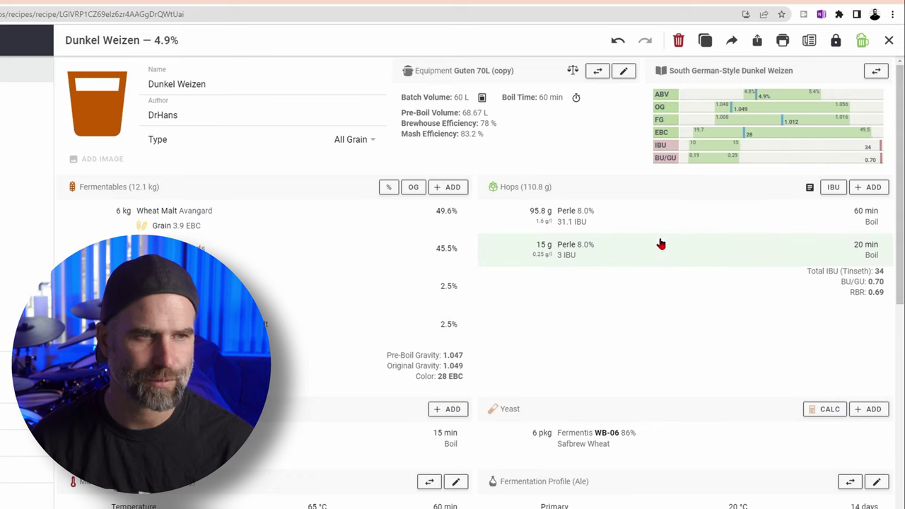
{"action": "left_click", "coordinate": [833, 186]}
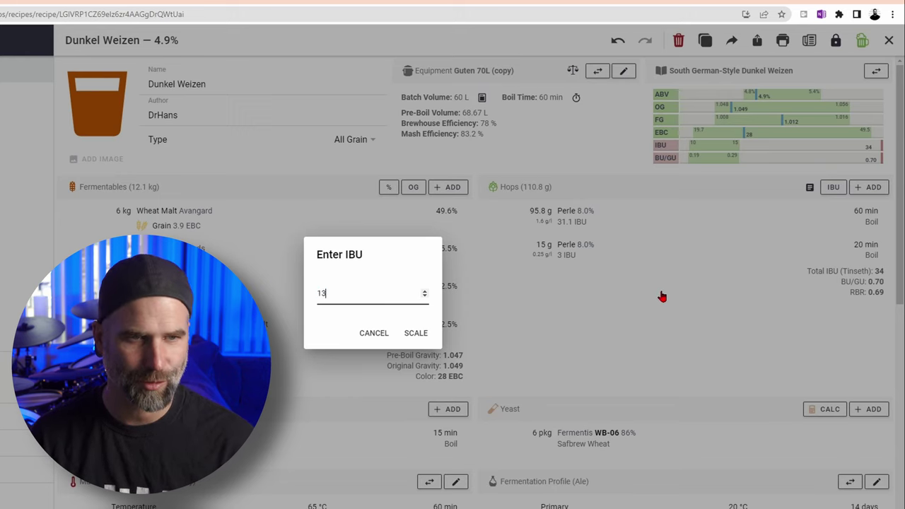
{"action": "left_click", "coordinate": [425, 333]}
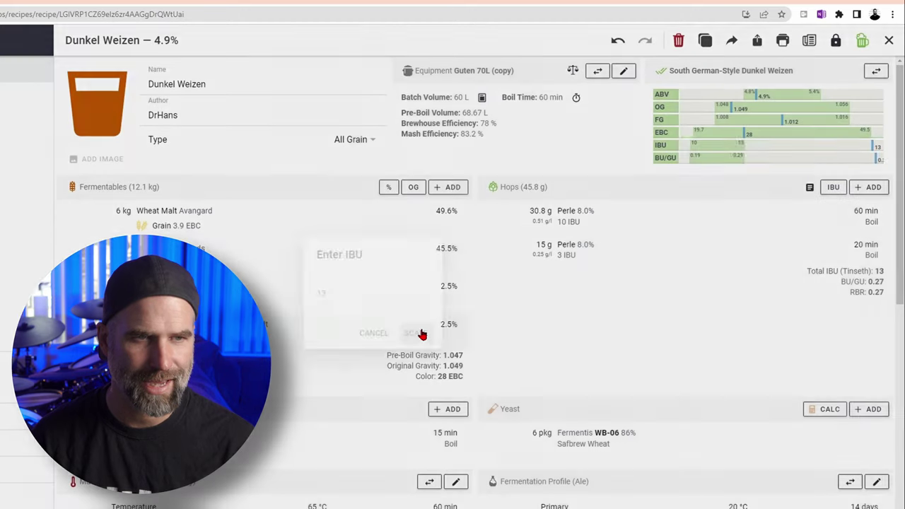
- Round the 60-minute Perle addition to 30 g and save it
{"action": "left_click", "coordinate": [541, 220]}
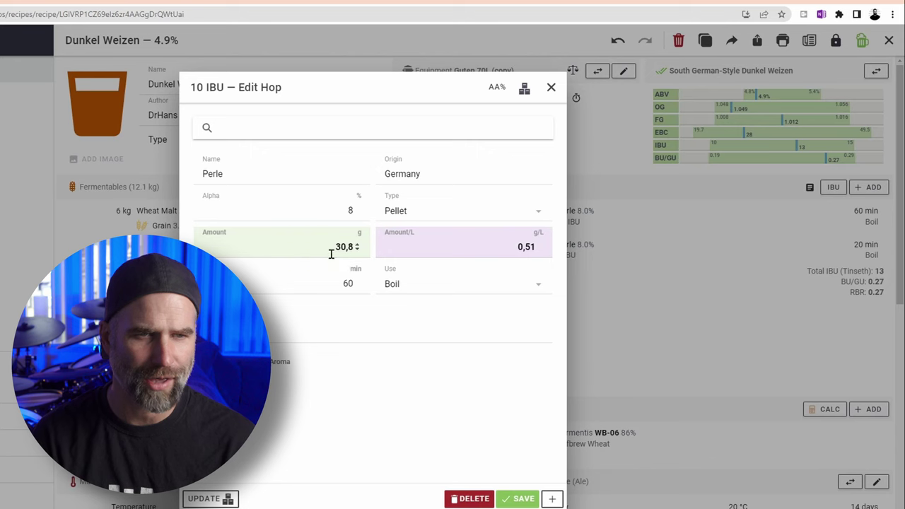
{"action": "left_click_drag", "start_coordinate": [332, 251], "coordinate": [356, 255]}
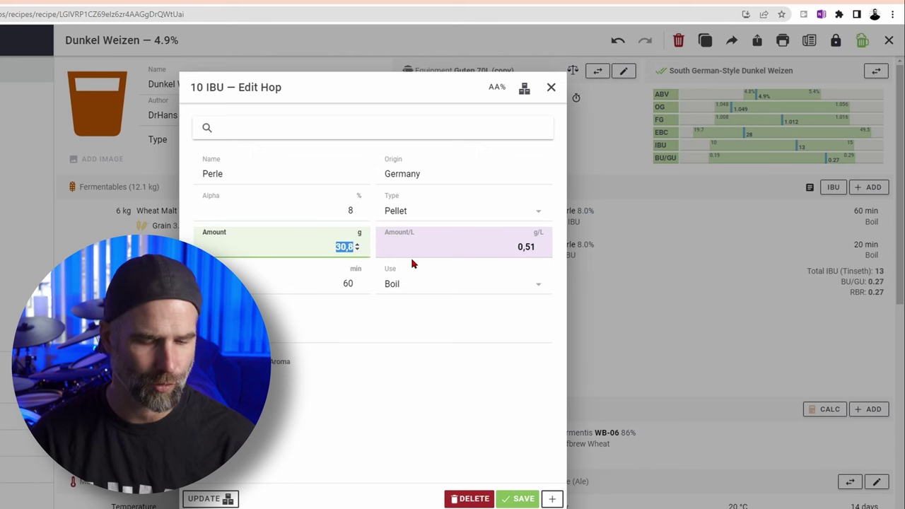
{"action": "type", "text": "30"}
{"action": "key", "text": "Return"}
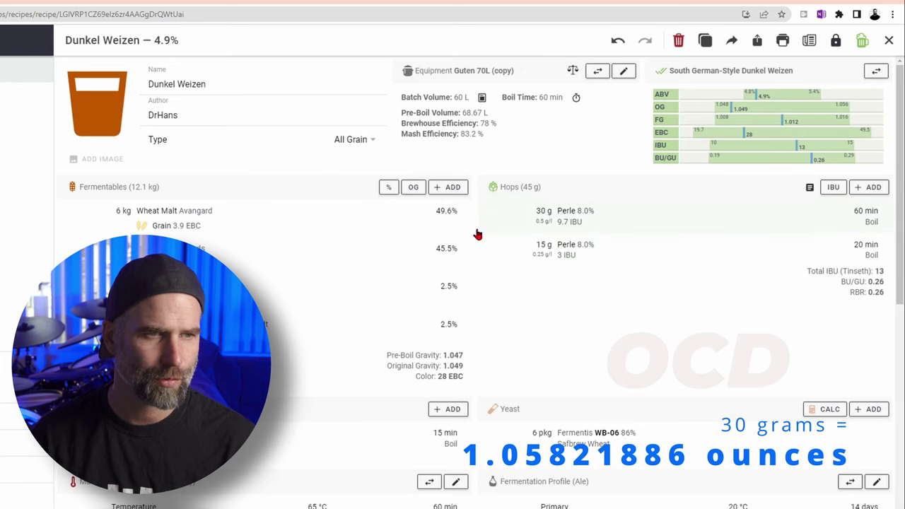
{"action": "scroll", "coordinate": [658, 330], "scroll_direction": "down", "scroll_amount": 3}
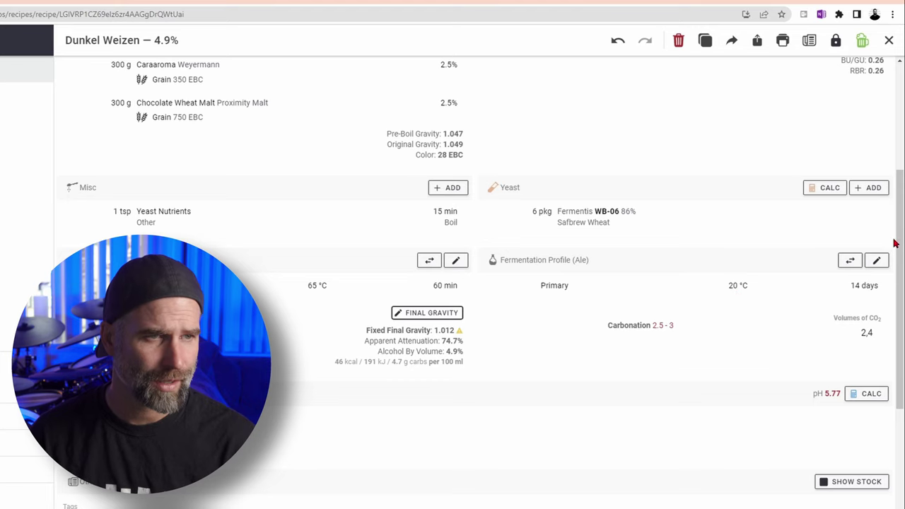
- Set the first primary step of the Ale fermentation profile to 17 °C for 3 days
{"action": "left_click", "coordinate": [876, 261]}
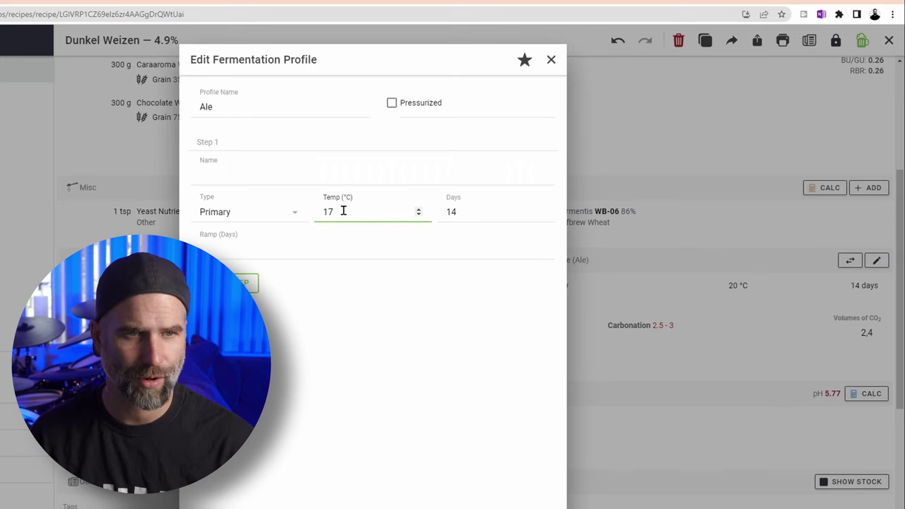
{"action": "double_click", "coordinate": [448, 211]}
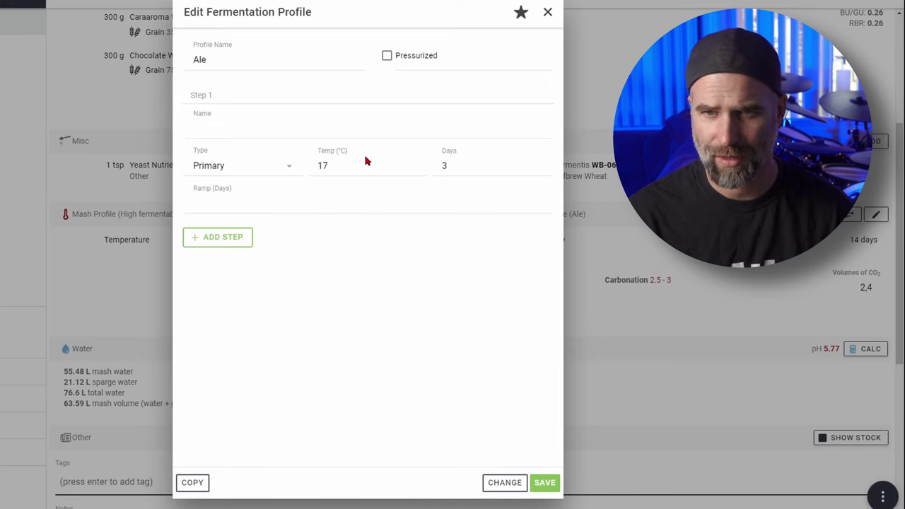
- Add a second primary fermentation step at 20 °C for 2 days with a 3-day ramp, and save the profile
{"action": "left_click", "coordinate": [198, 242]}
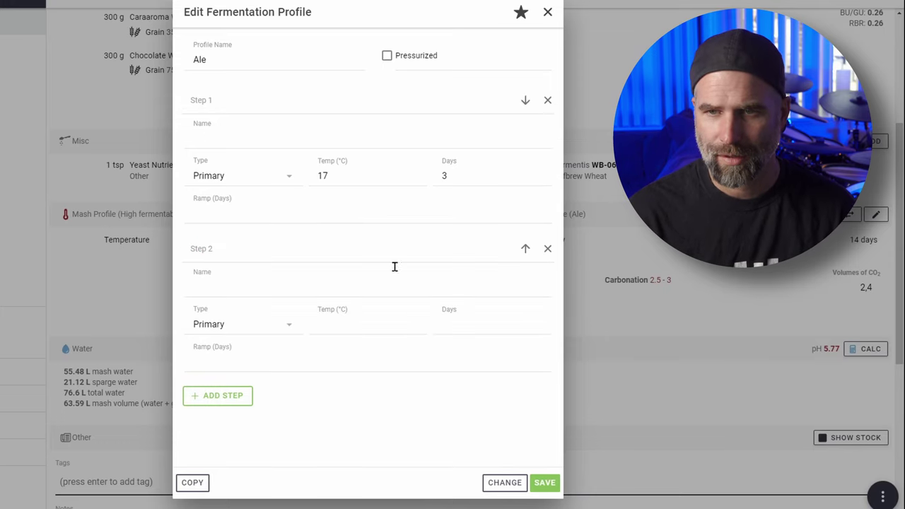
{"action": "left_click", "coordinate": [366, 327]}
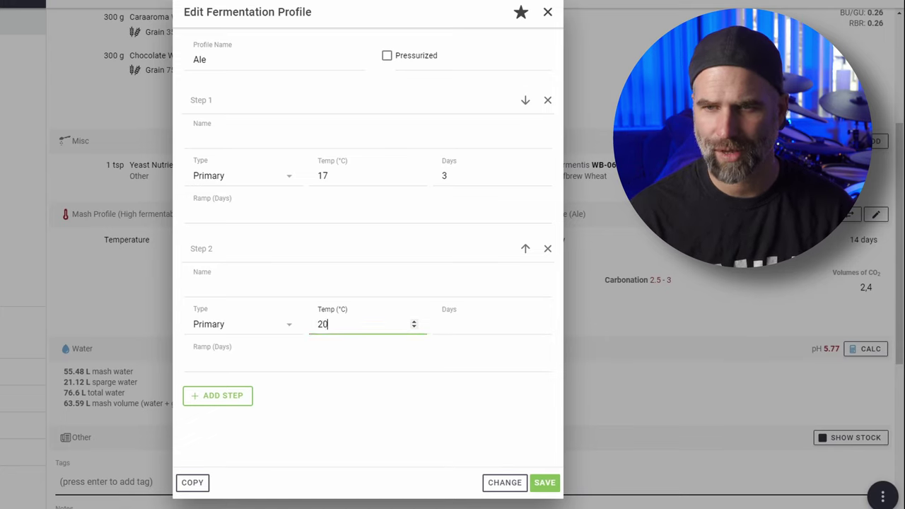
{"action": "left_click", "coordinate": [480, 325]}
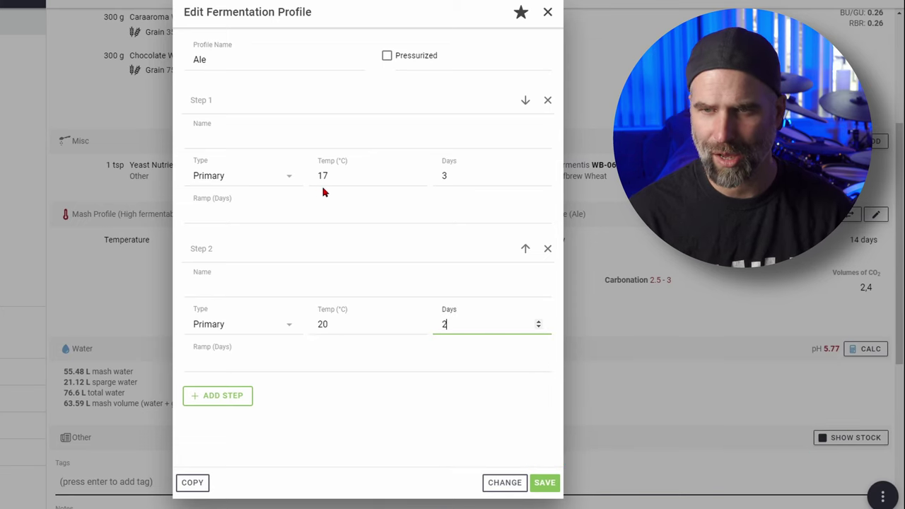
{"action": "type", "text": "2"}
{"action": "left_click", "coordinate": [229, 363]}
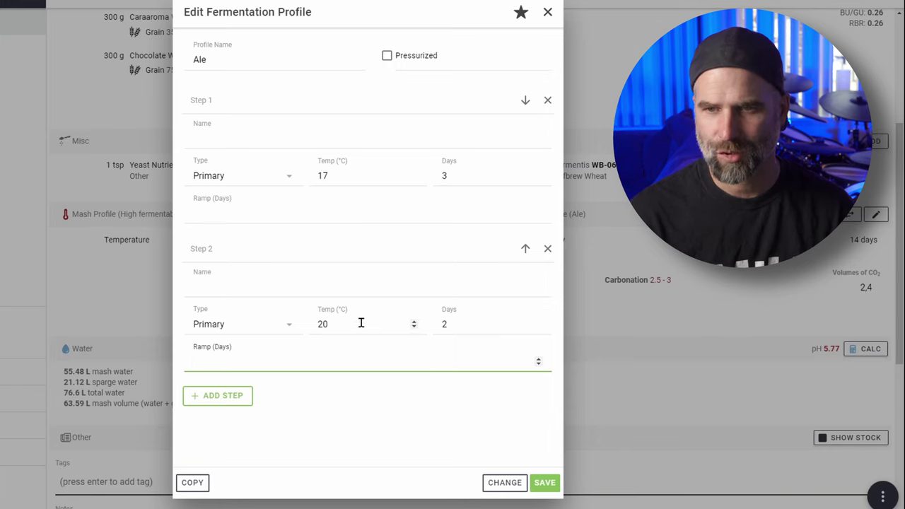
{"action": "type", "text": "3"}
{"action": "left_click", "coordinate": [544, 483]}
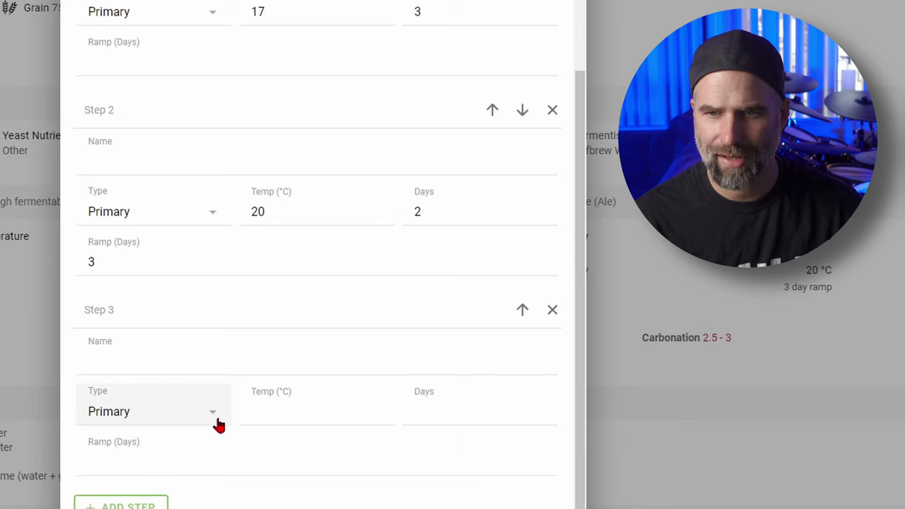
- Set the type of the third fermentation step to Cold Crash and reopen its type choices
{"action": "left_click", "coordinate": [217, 424]}
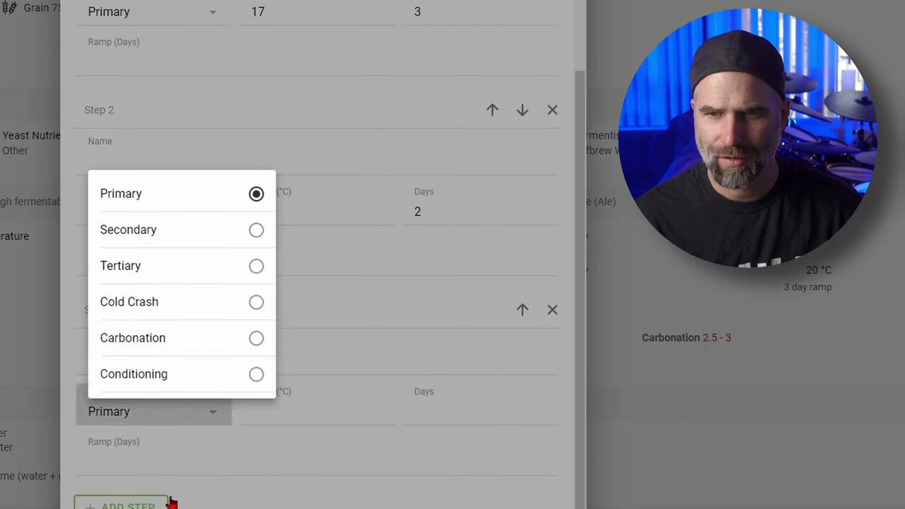
{"action": "left_click", "coordinate": [254, 308]}
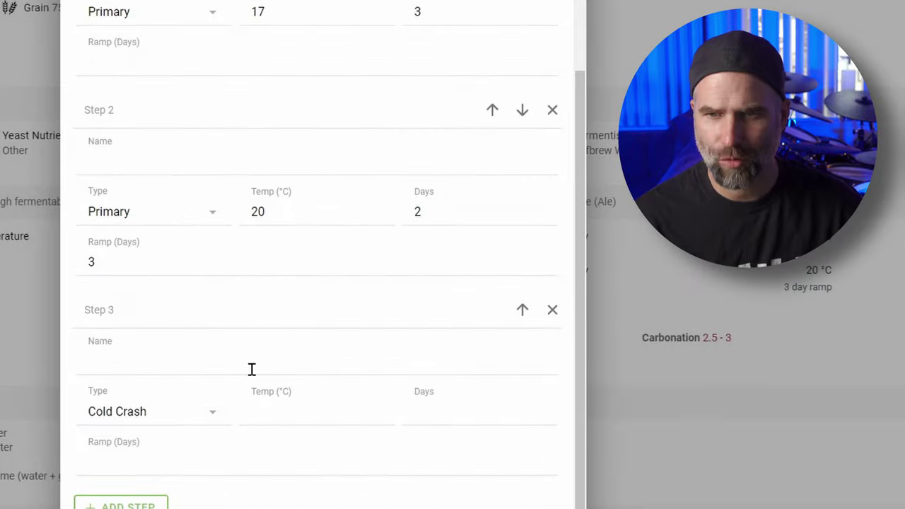
{"action": "left_click", "coordinate": [203, 417]}
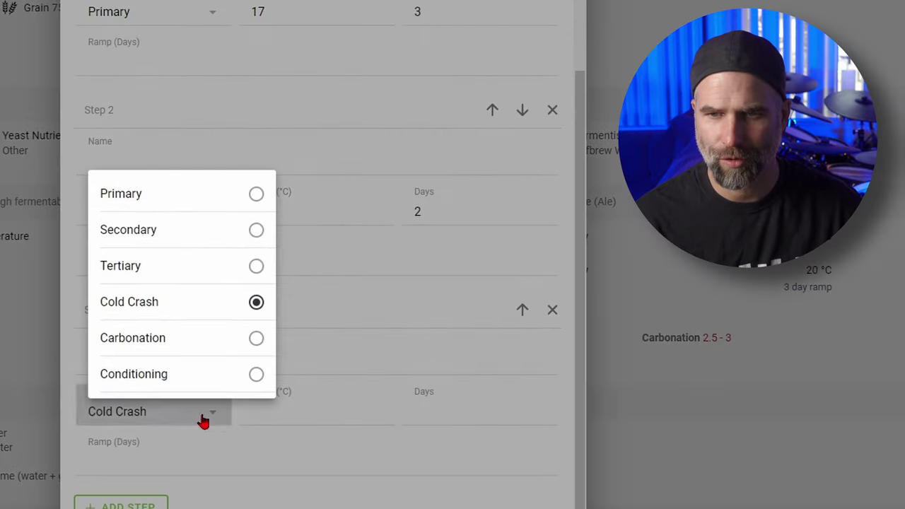